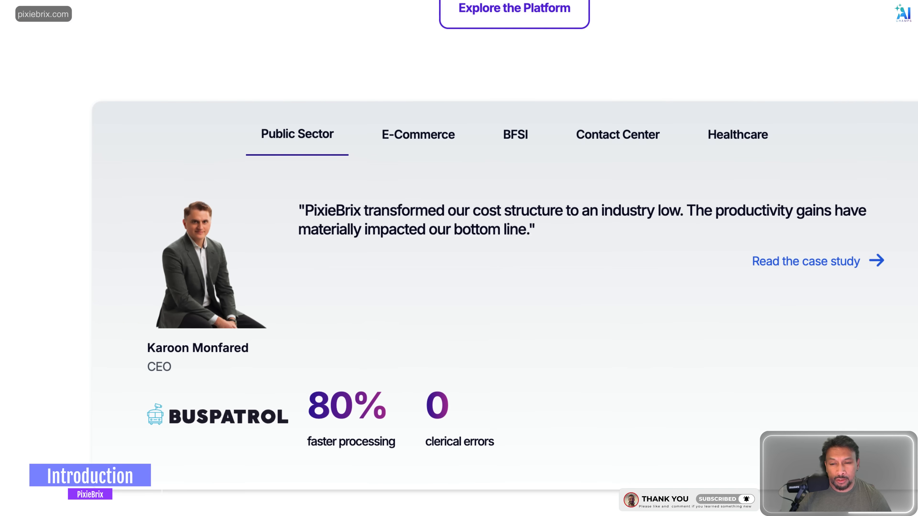
Step: Sign in to PixieBrix with the existing Google account to reach the Admin Console
scroll(505, 258, "up", 10)
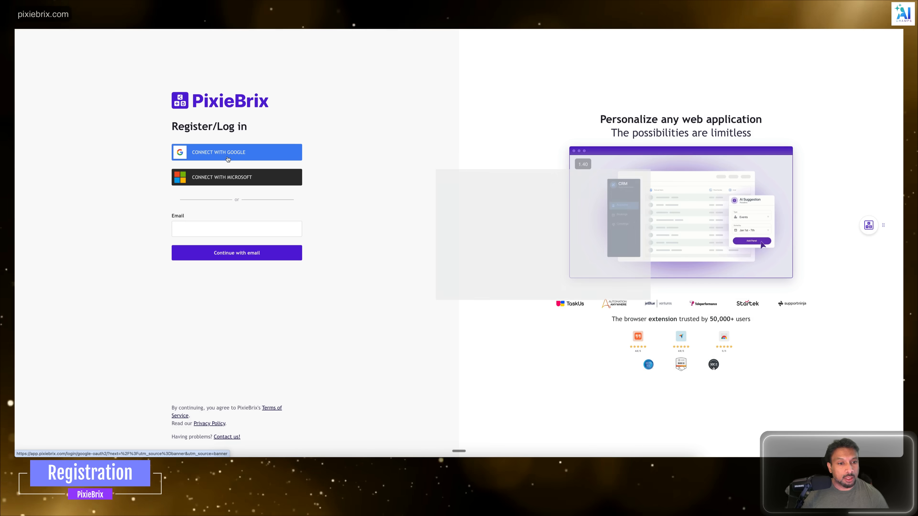
left_click(239, 147)
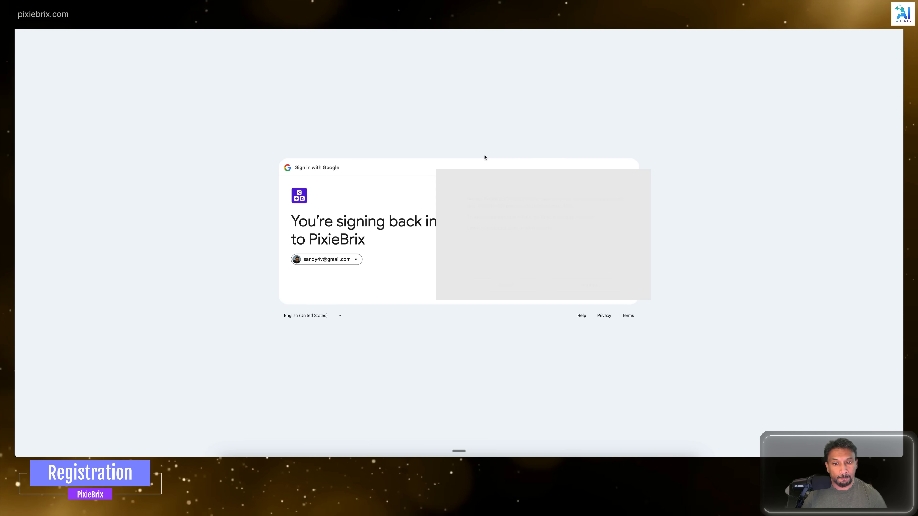
left_click(588, 285)
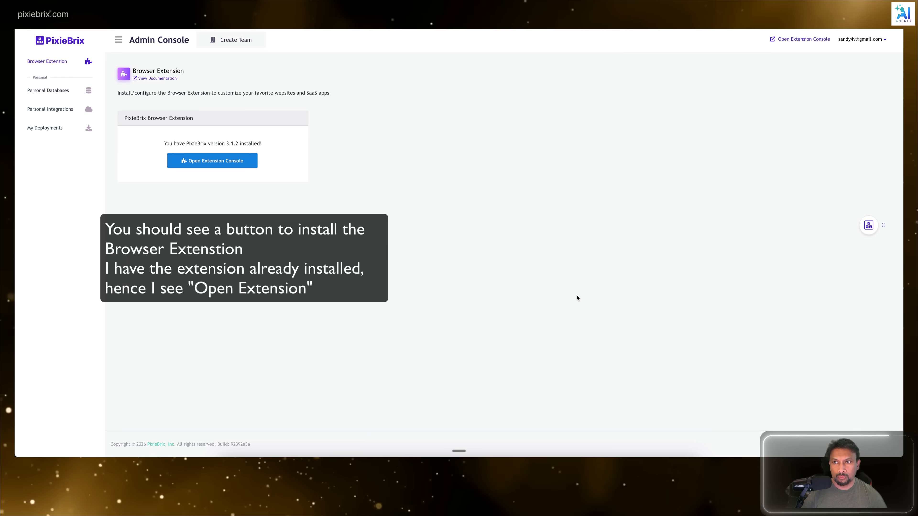
key("super+plus")
key("super+plus")
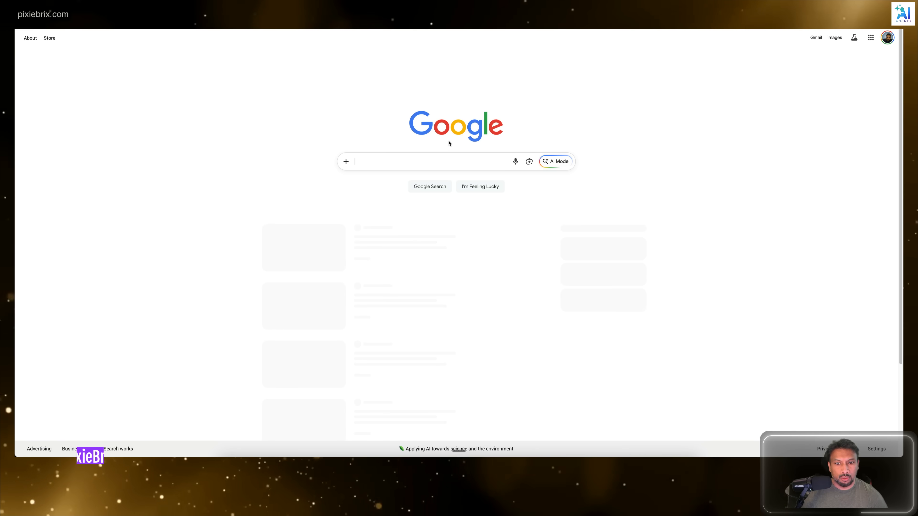
Step: Find the "pixiebrix beta chrome extension" through Google and add PixieBrix BETA to Chrome from the Chrome Web Store
left_click(429, 165)
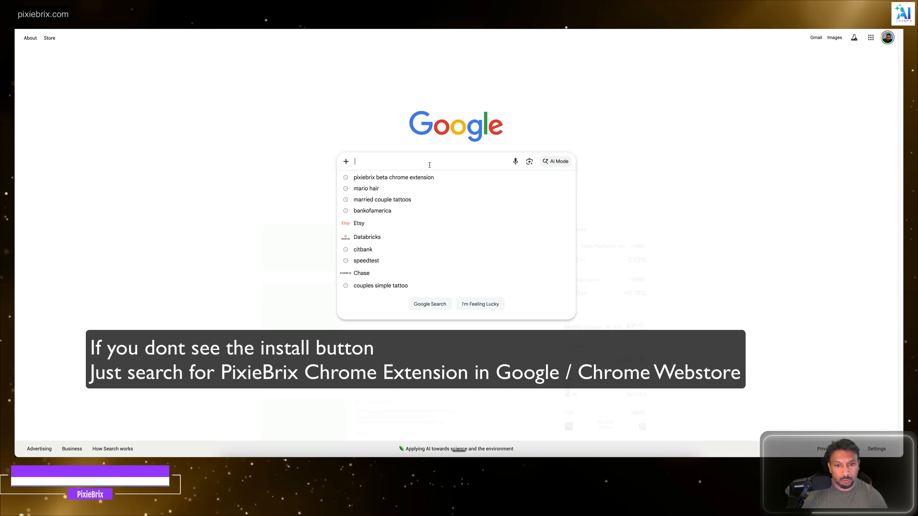
key("Down")
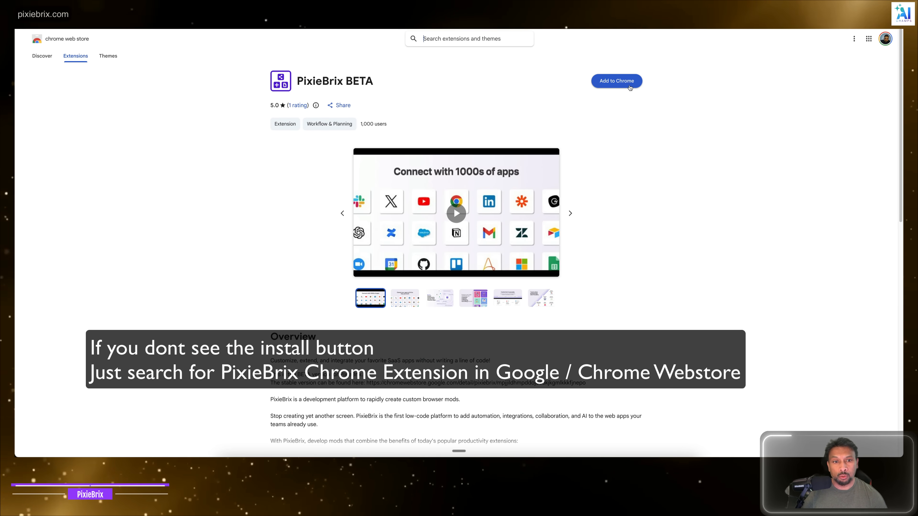
left_click(614, 82)
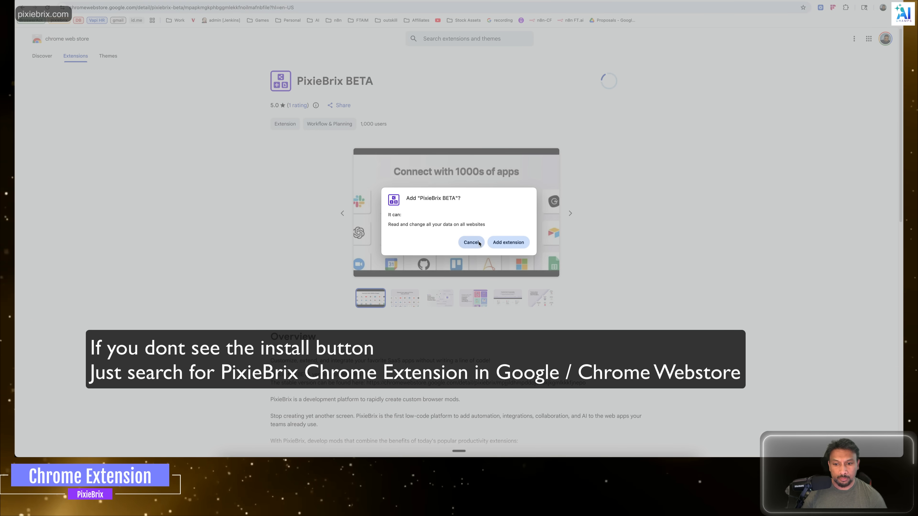
left_click(508, 242)
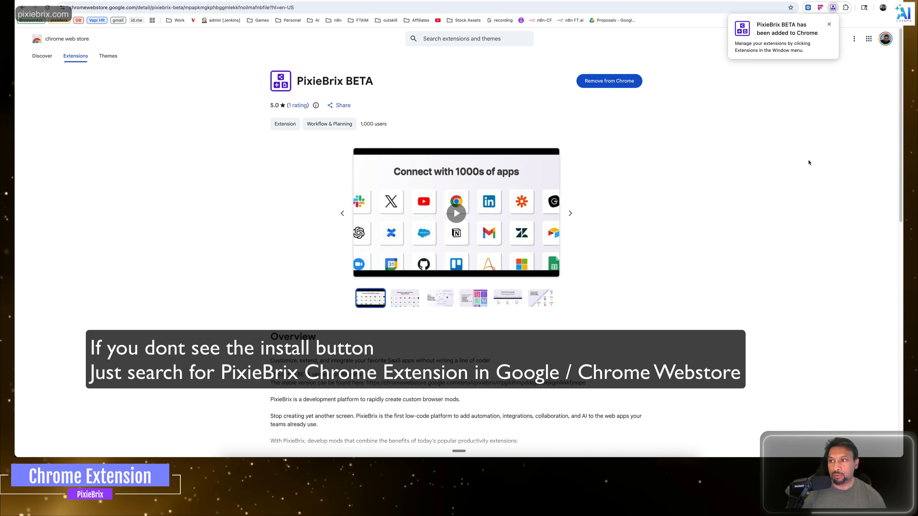
Step: Pin the PixieBrix BETA extension in the browser and open its sidebar on the Admin Console page
left_click(846, 8)
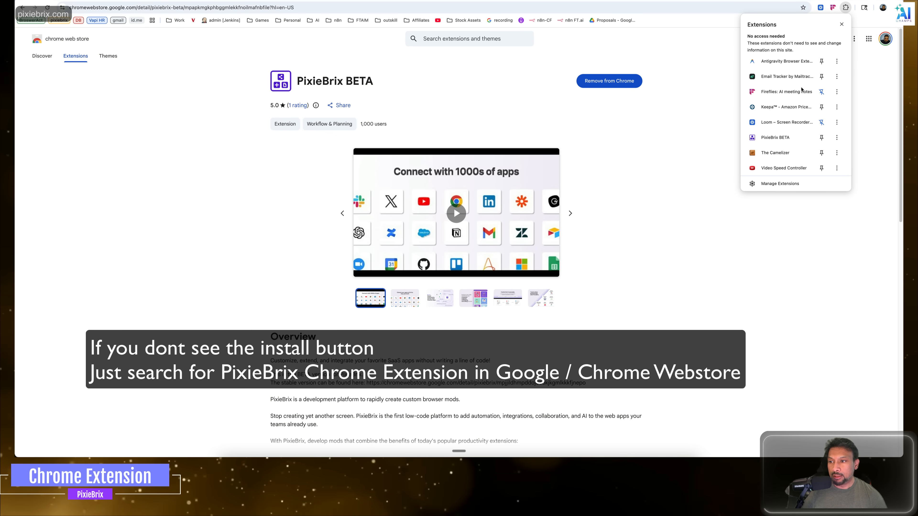
left_click(846, 8)
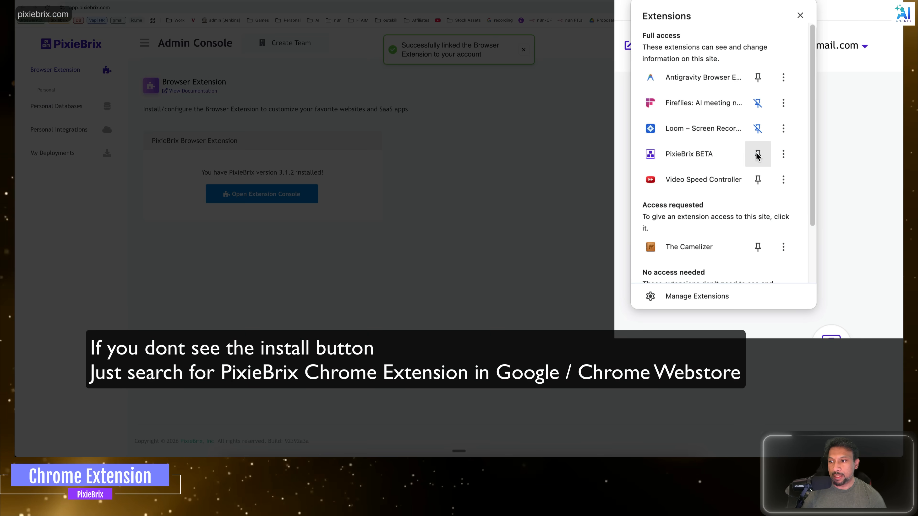
left_click(758, 155)
left_click(820, 18)
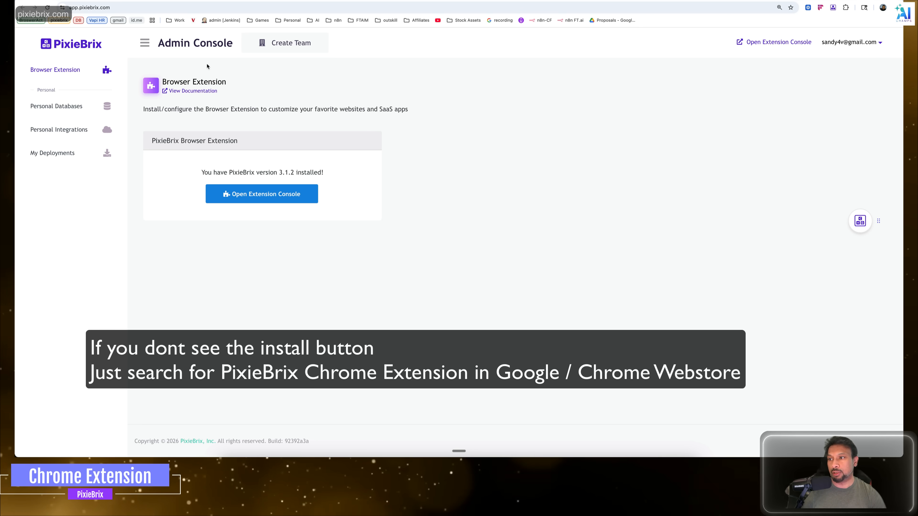
left_click(832, 7)
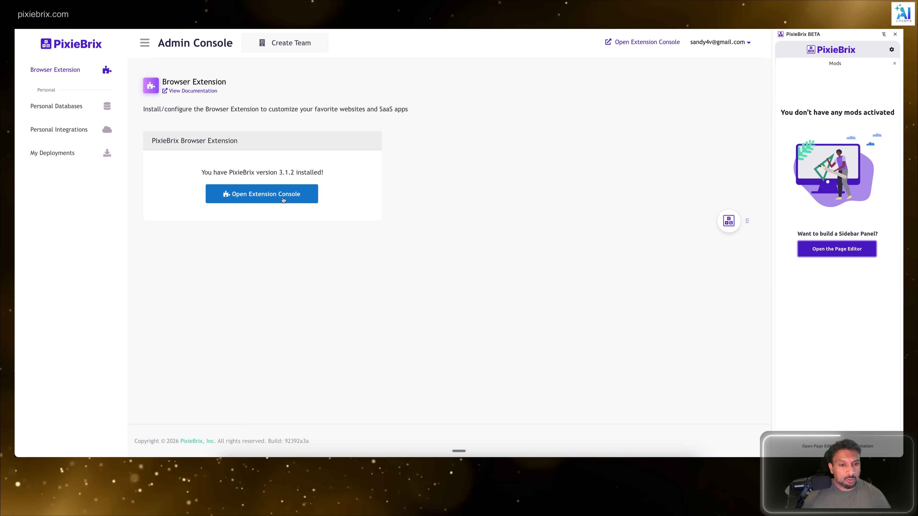
Step: Look through the Personal Databases, Personal Integrations and My Deployments pages of the Admin Console
left_click(52, 105)
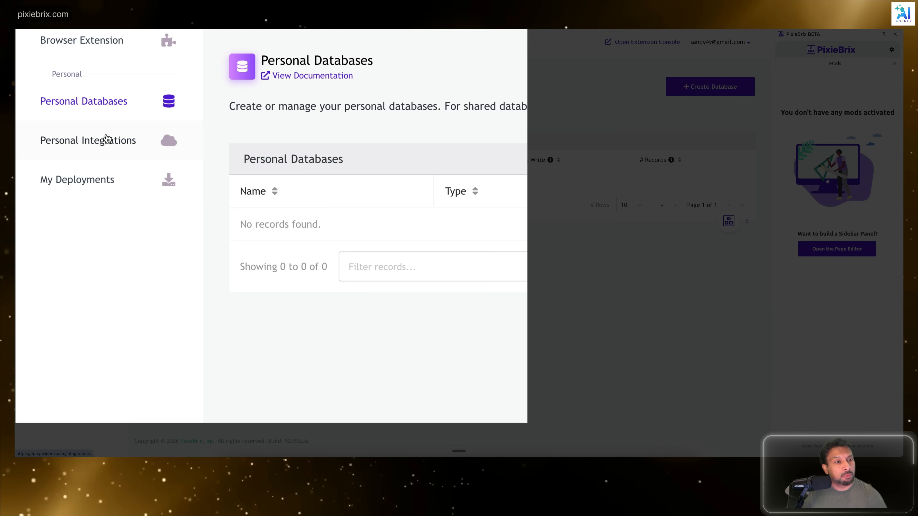
left_click(109, 143)
left_click(89, 183)
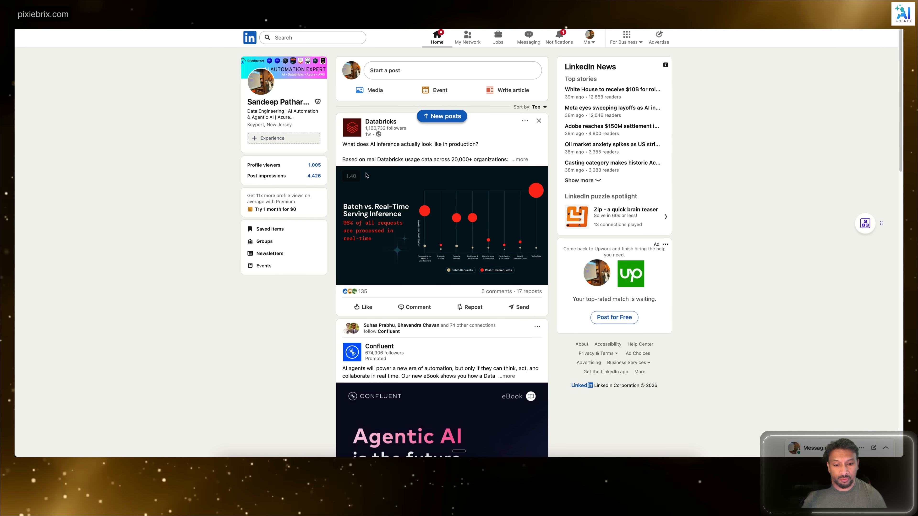
Step: Switch to LinkedIn, open the first recently searched person's profile, and check its additional profile actions
left_click(307, 41)
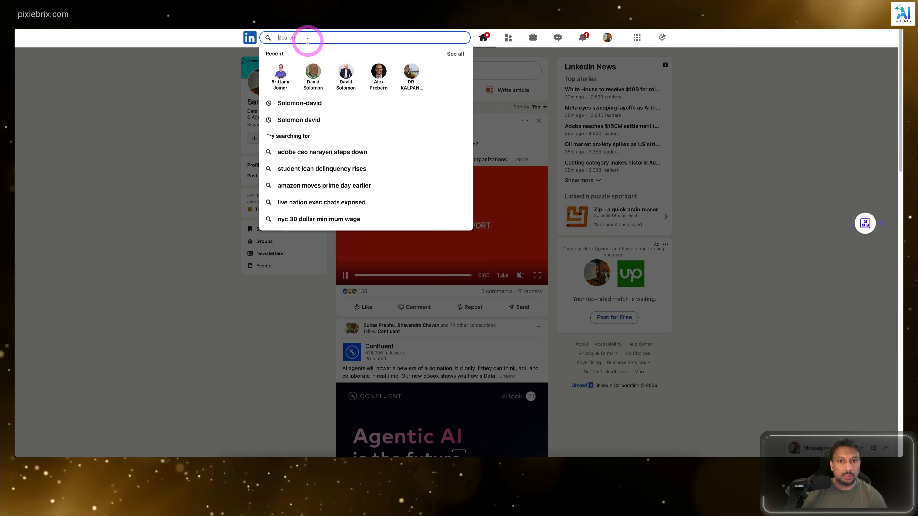
left_click(292, 74)
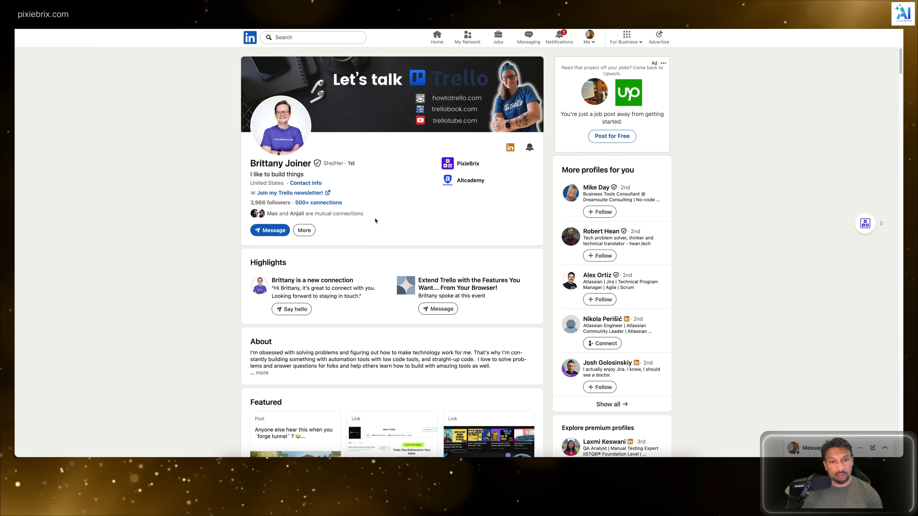
left_click(313, 230)
left_click(445, 214)
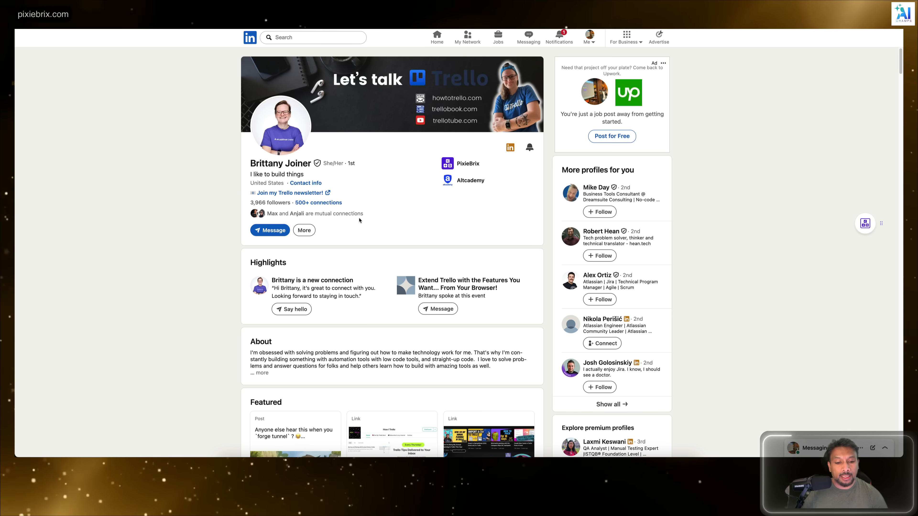
Step: Examine the LinkedIn profile's About, Featured and Activity sections, including the recent posts
scroll(341, 309, "down", 6)
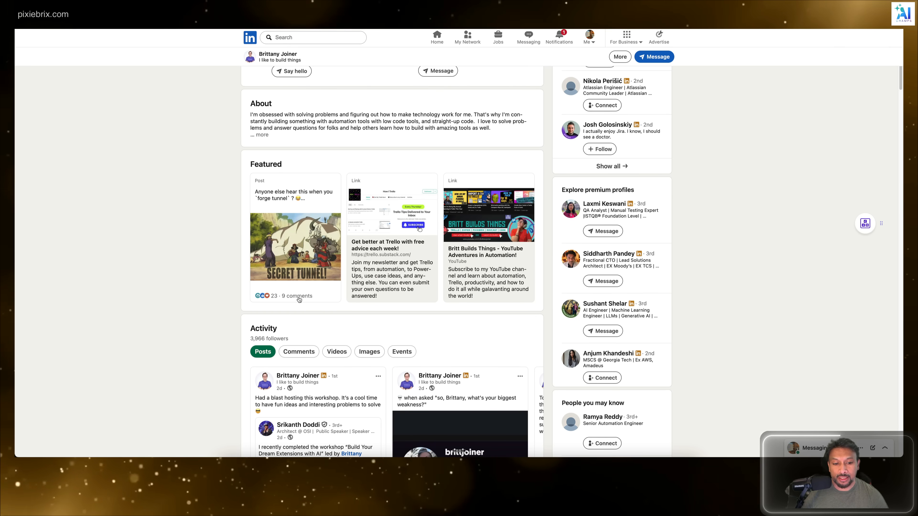
scroll(314, 297, "down", 1)
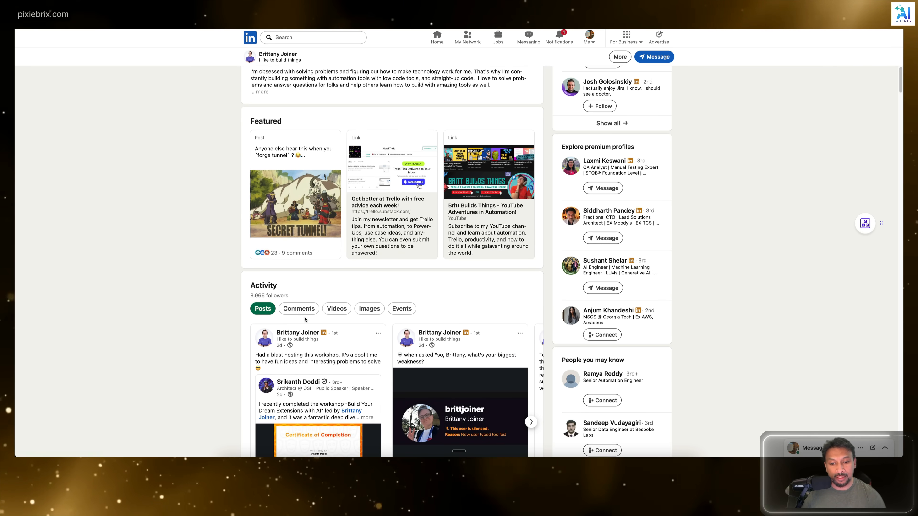
scroll(303, 318, "up", 2)
scroll(303, 318, "down", 4)
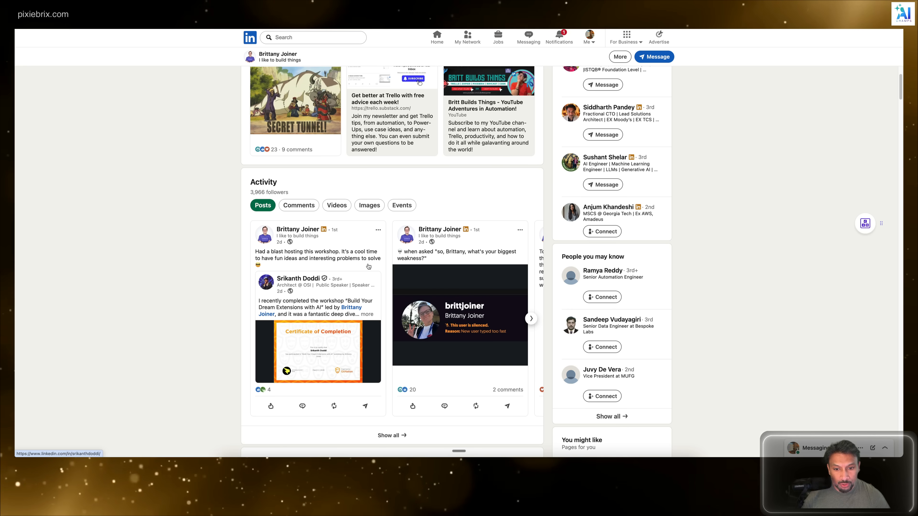
left_click(531, 319)
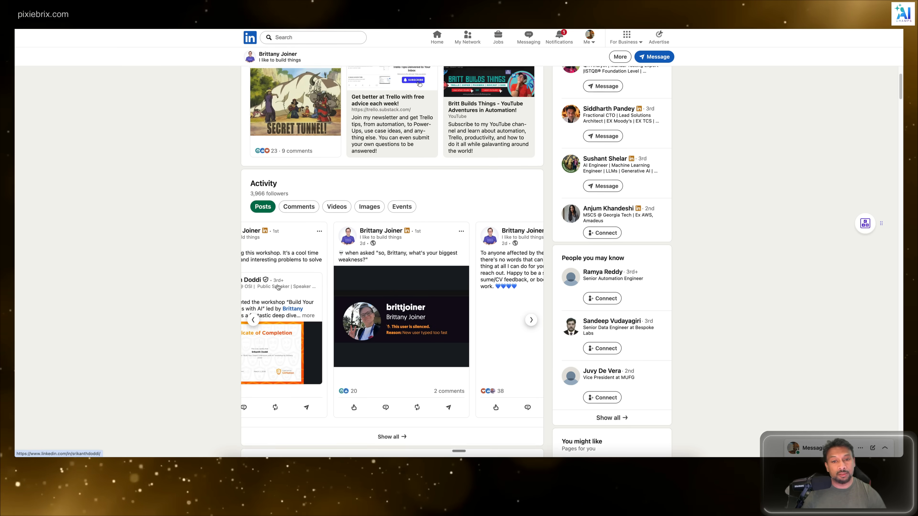
scroll(278, 288, "up", 15)
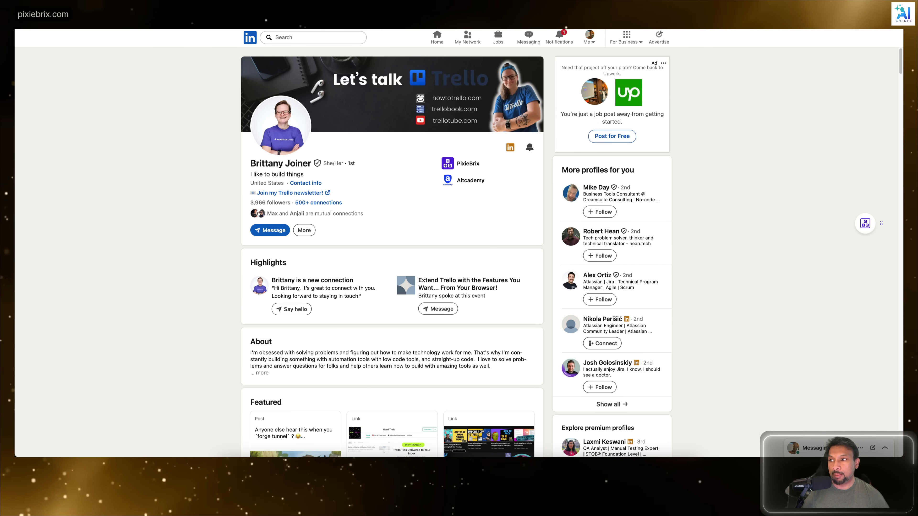
mouse_move(846, 225)
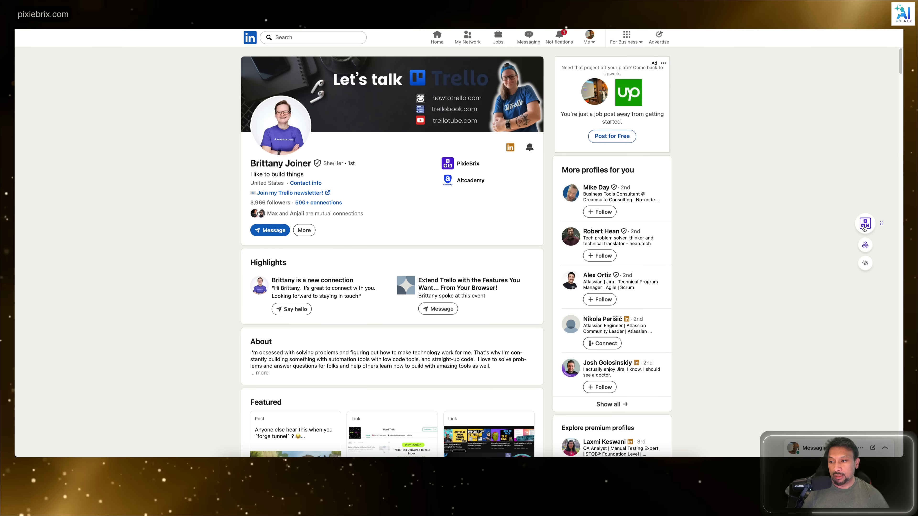
left_click(863, 228)
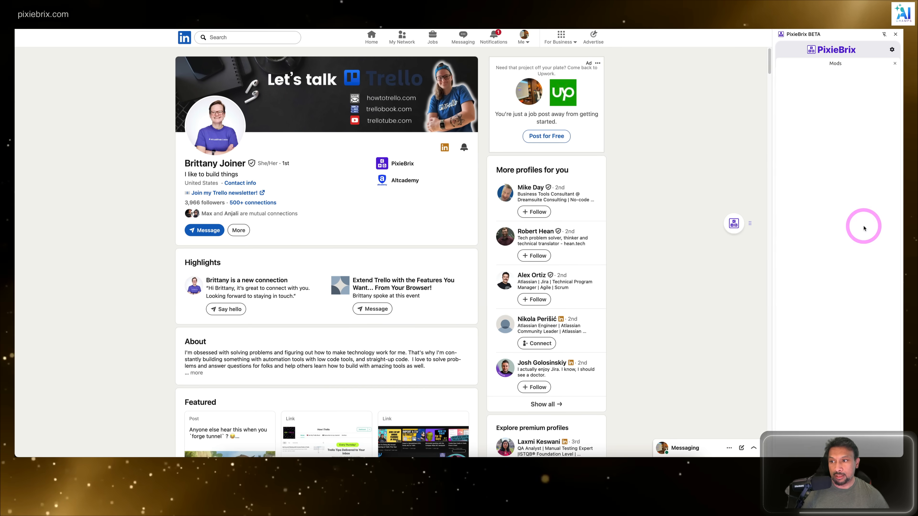
left_click(895, 36)
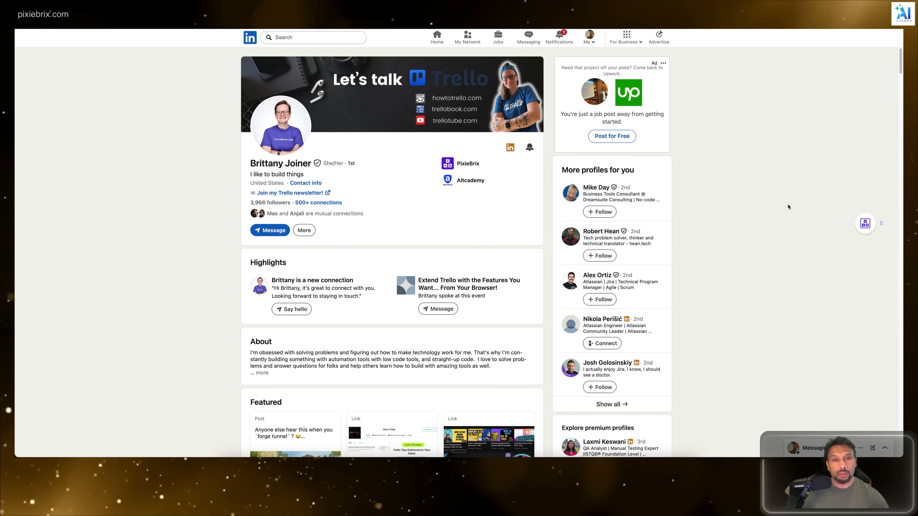
Step: Open the PixieBrix Page Editor window for the LinkedIn profile and reposition it near the top of the page
mouse_move(869, 227)
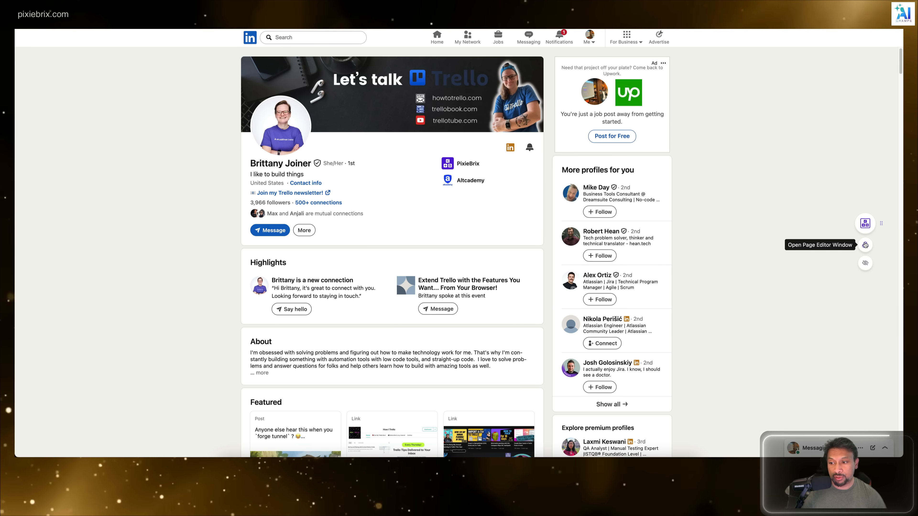
left_click(864, 245)
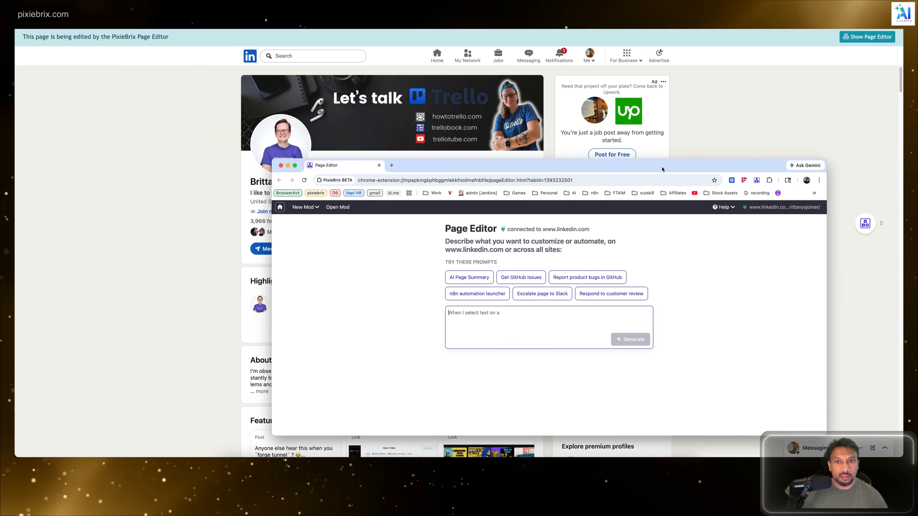
left_click_drag(662, 168, 610, 82)
left_click(491, 229)
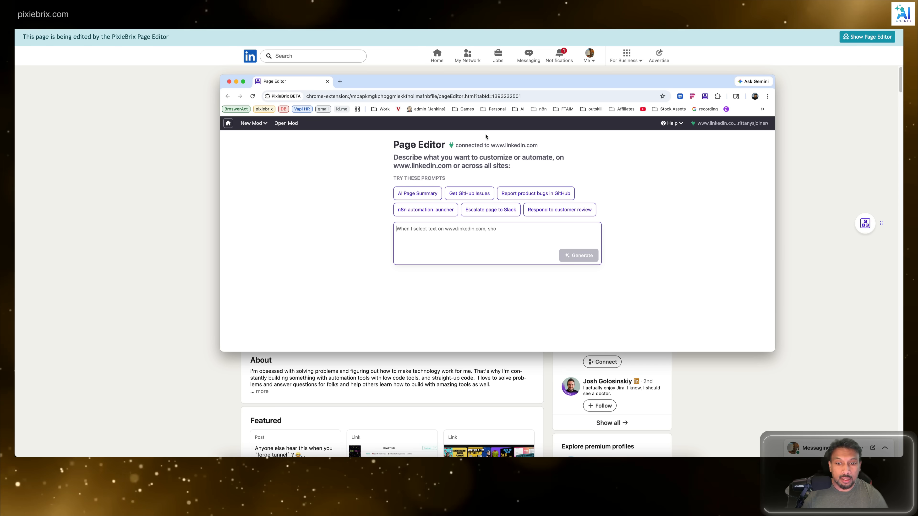
left_click_drag(487, 83, 492, 55)
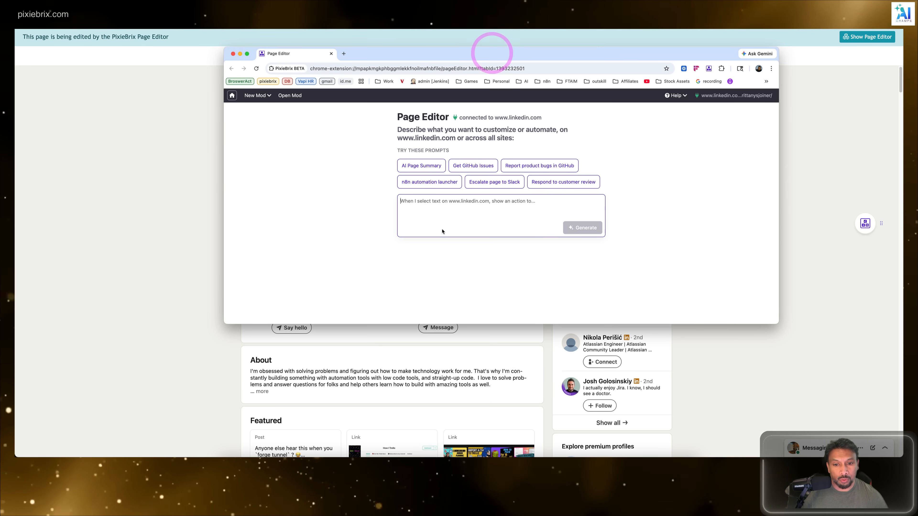
Step: Begin the mod prompt with the line "I want to send a friendly icebreaker to this linkedin profile user"
left_click(449, 211)
type("I want to send a")
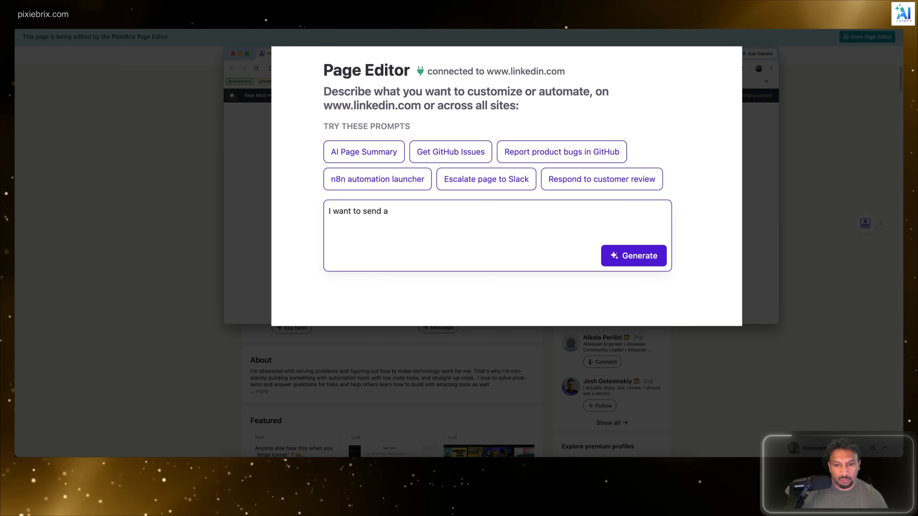
type(" friendly icebreaker to this")
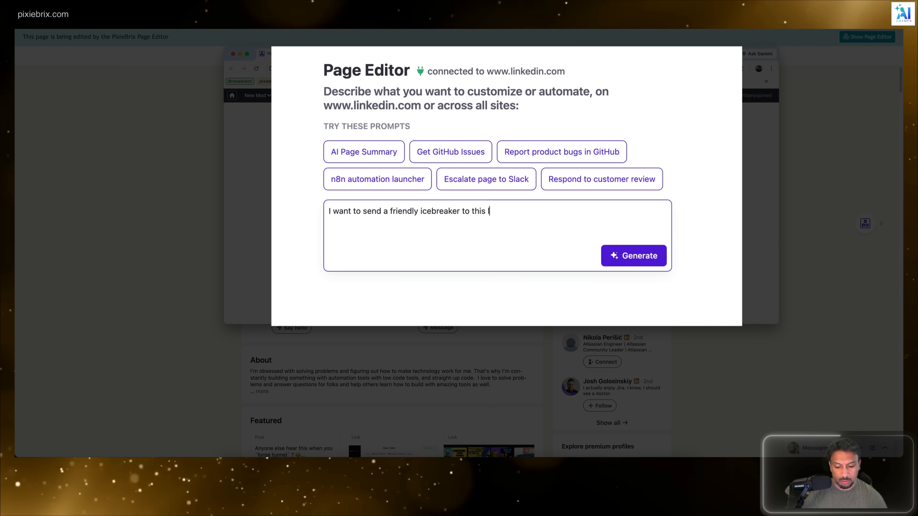
type(" linkedin profile user ba")
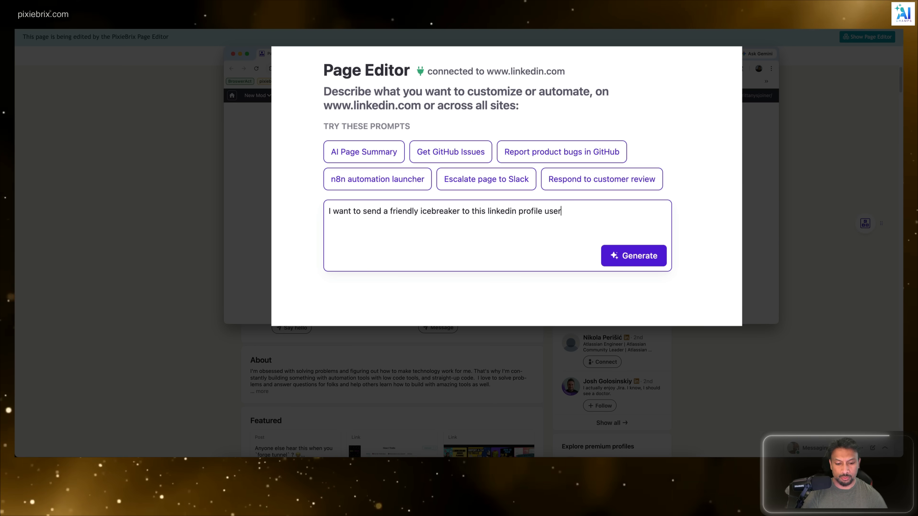
key("BackSpace")
key("BackSpace")
key("Return")
Step: Add a second prompt line asking to check their last 3 posts and generate a message
type("check their la")
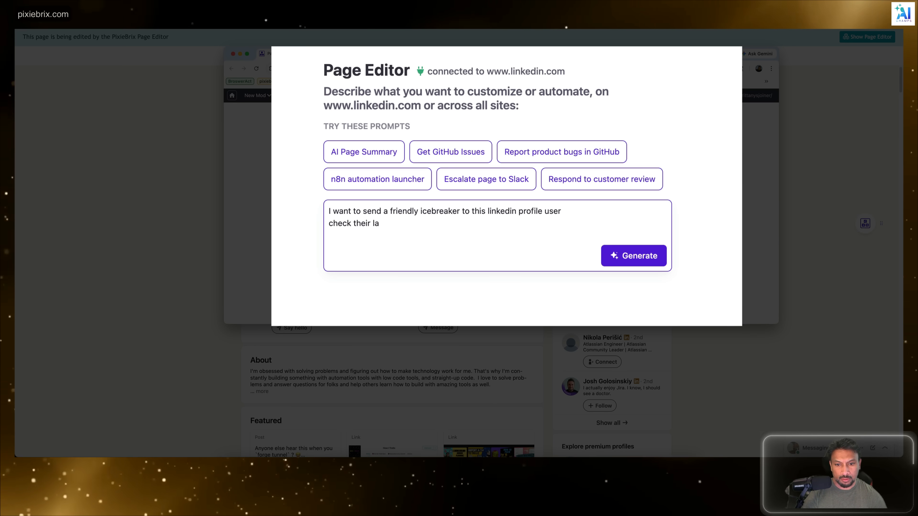
type("test 3")
key("BackSpace")
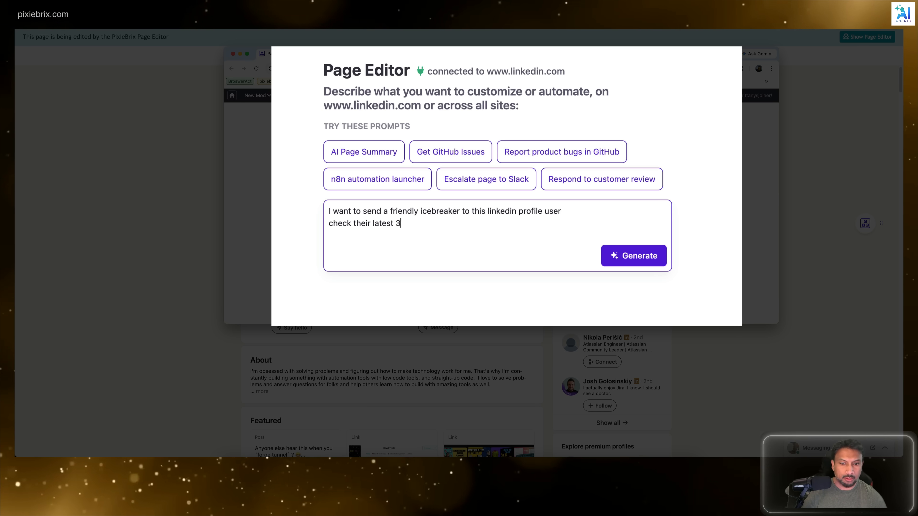
type("3 posts and the")
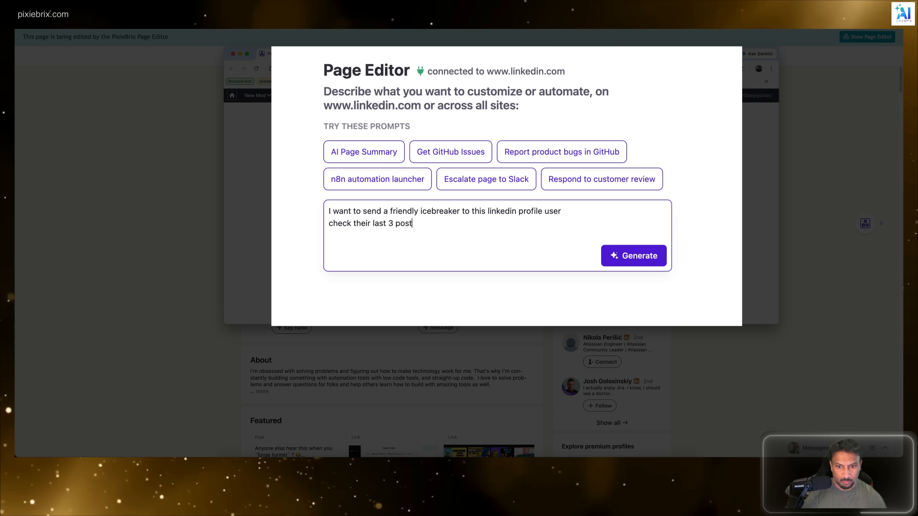
type(" cenerate a messa")
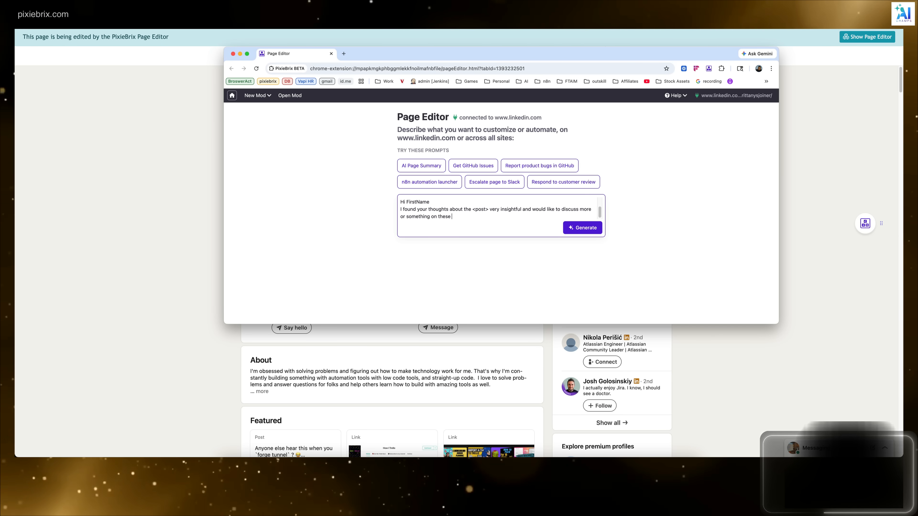
Step: Finish the prompt with a sample "Hi FirstName" message calling their thoughts about the <post> very insightful, and generate the mod
type("lines")
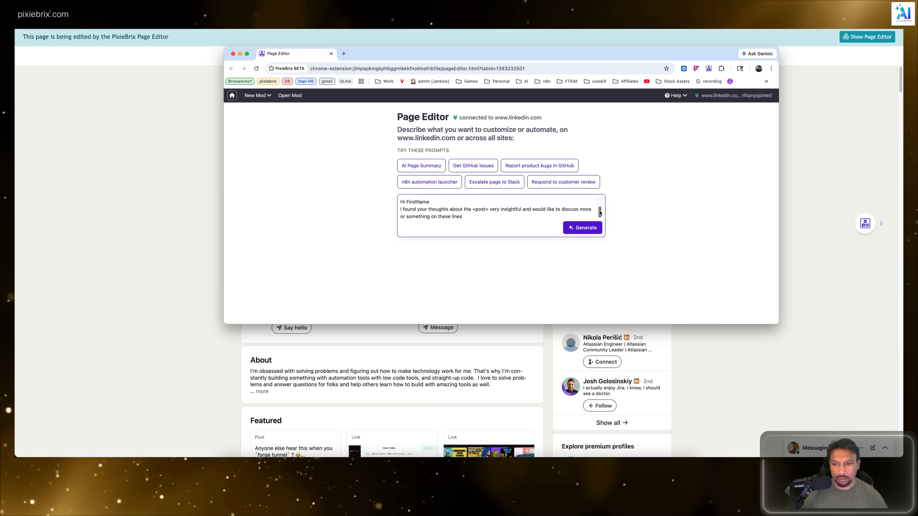
mouse_move(599, 212)
left_mouse_down()
mouse_move(600, 199)
mouse_move(599, 217)
left_mouse_up()
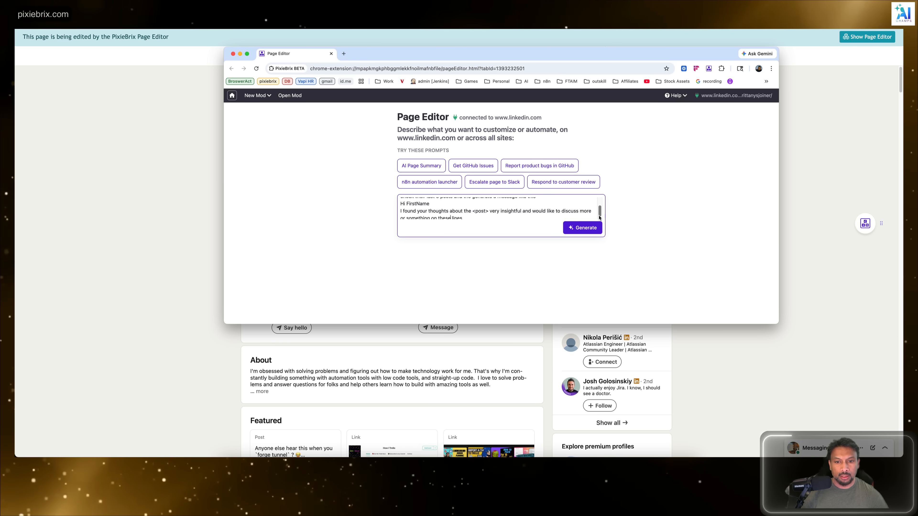
left_click(598, 228)
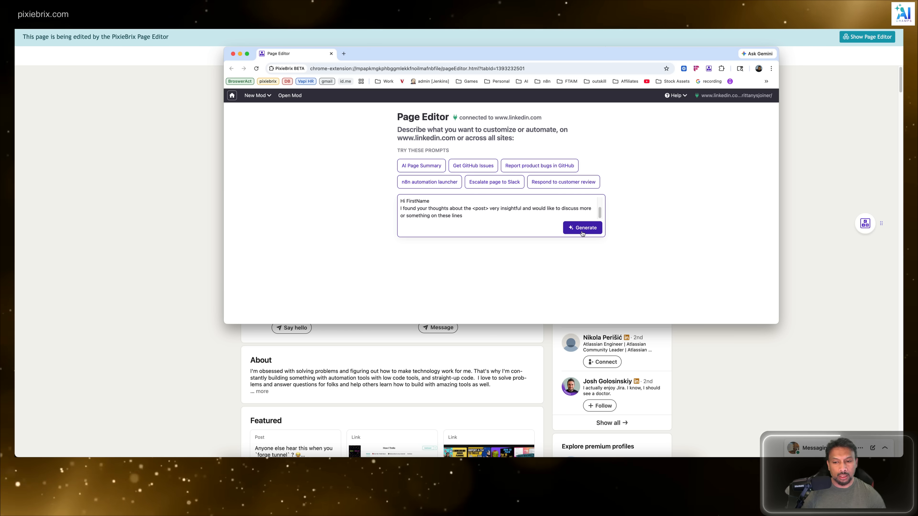
left_click(582, 231)
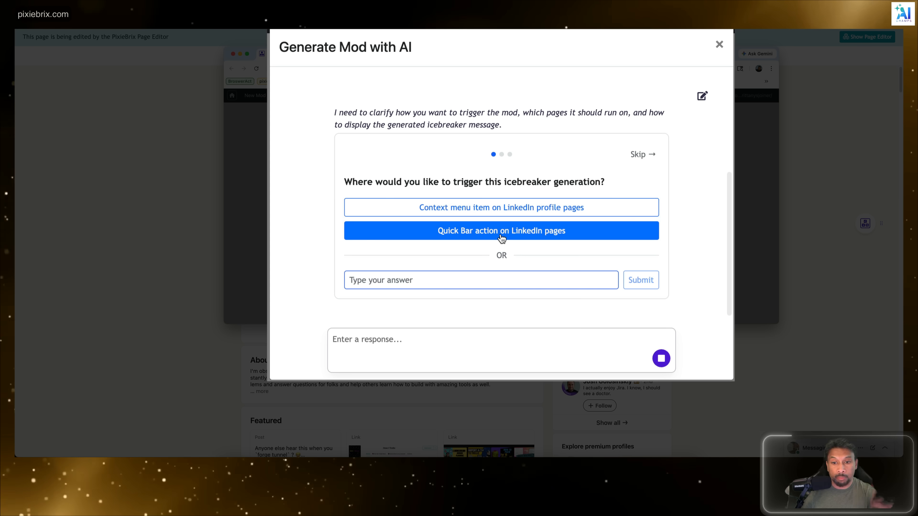
Step: Answer the setup questions with a context menu item trigger, availability only on profile pages, and output in a temporary panel
left_click(504, 209)
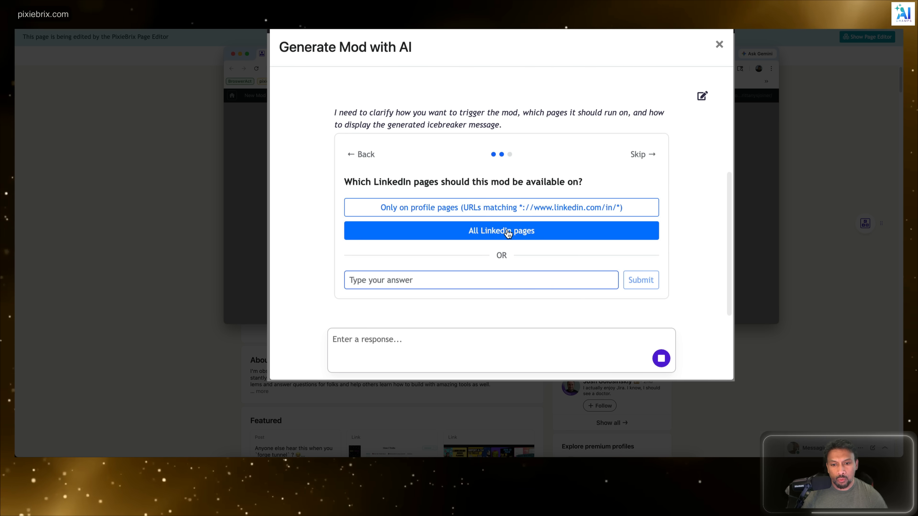
left_click(474, 207)
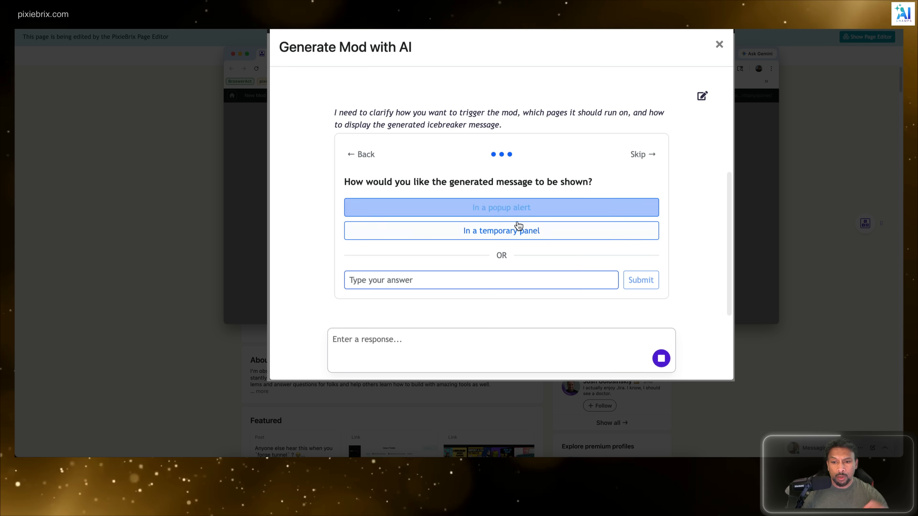
left_click(520, 238)
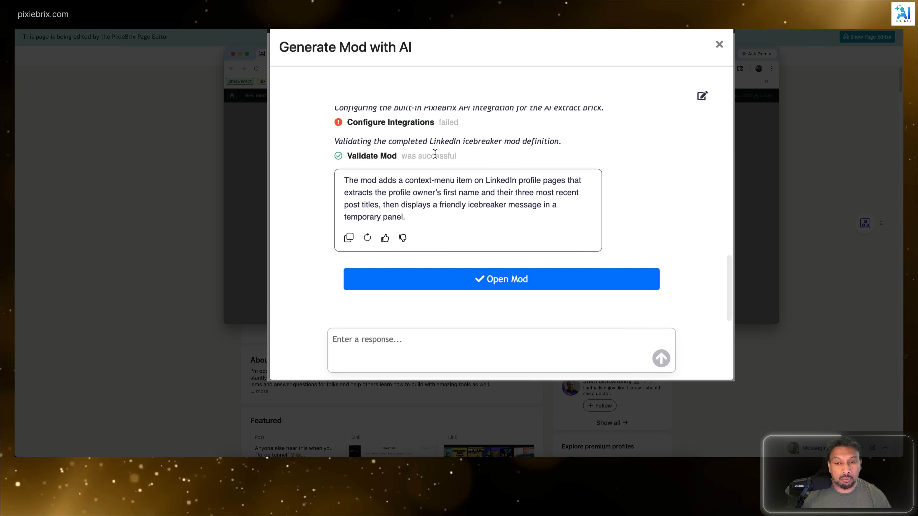
Step: Open the generated mod, dismiss the prompt about running it, and review the Mod Copilot conversation
scroll(435, 153, "up", 1)
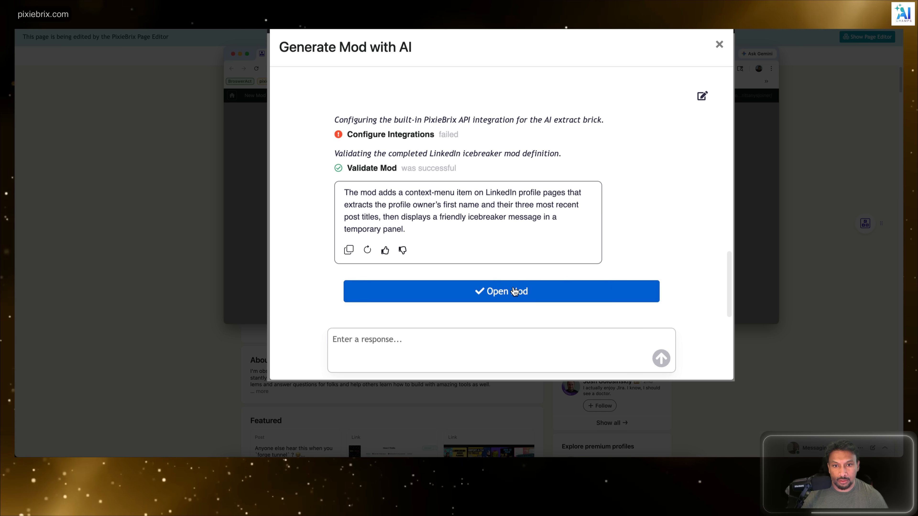
left_click(466, 289)
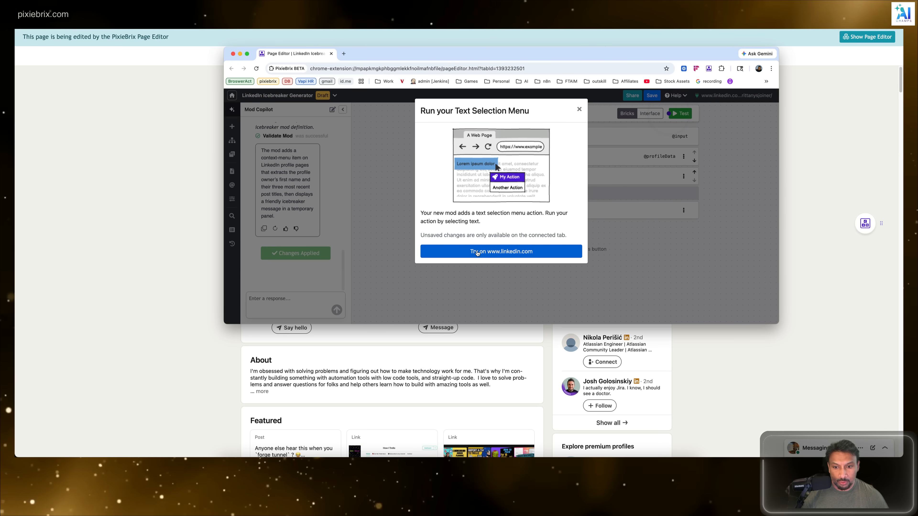
left_click(579, 109)
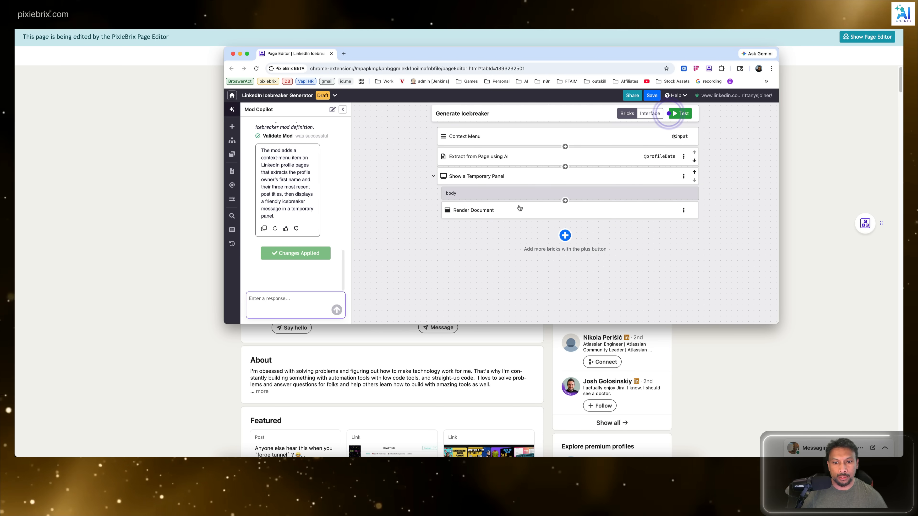
scroll(276, 181, "up", 10)
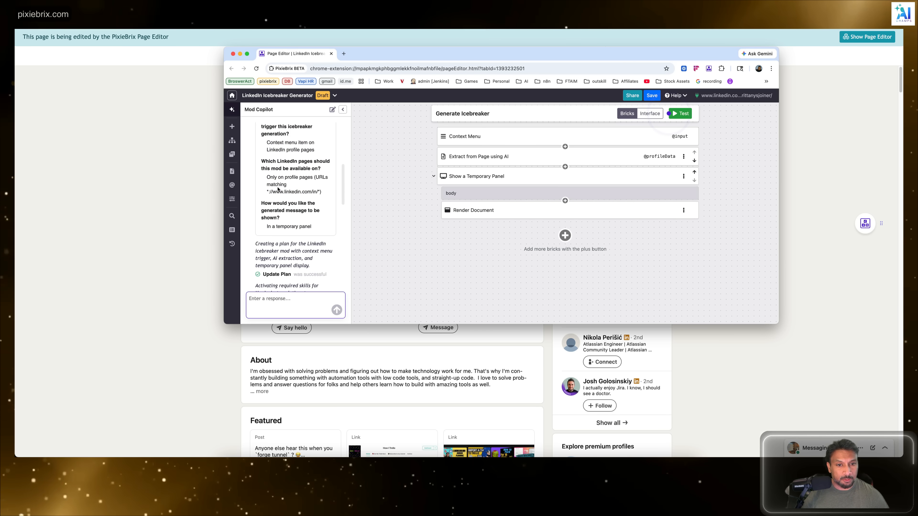
scroll(277, 185, "down", 1)
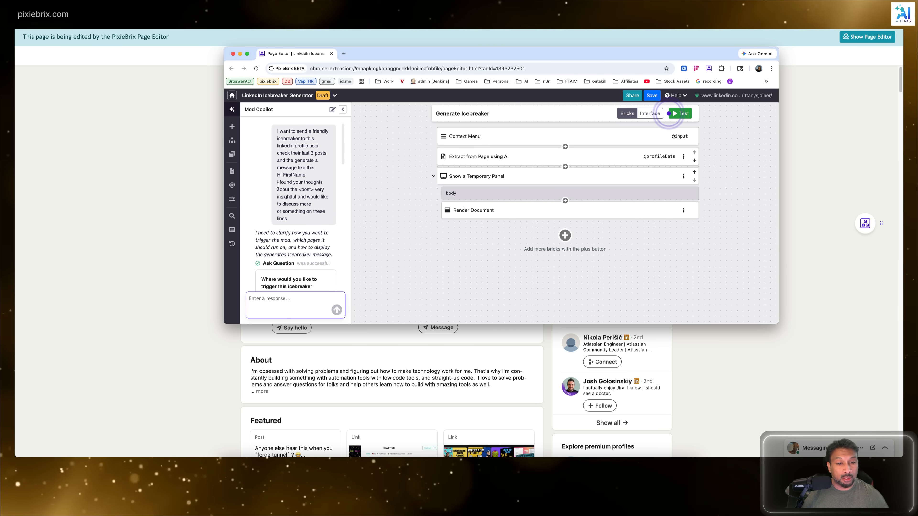
scroll(277, 185, "down", 10)
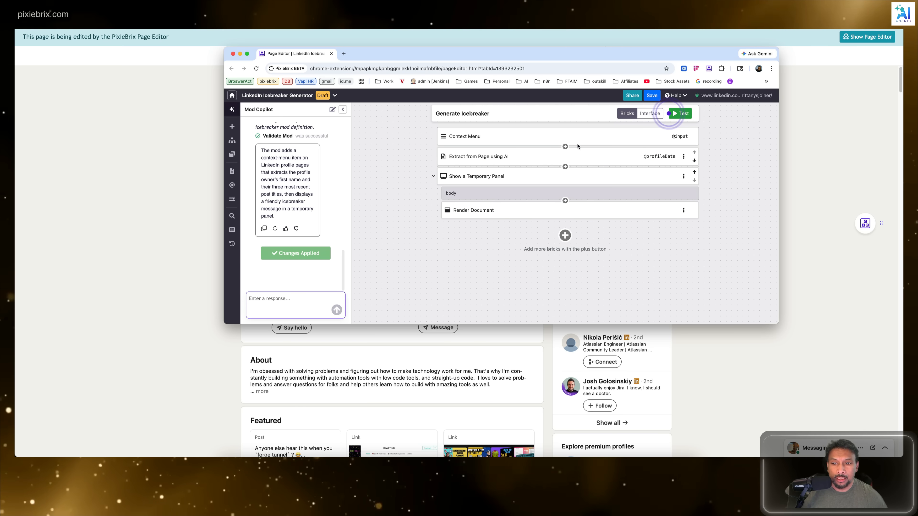
Step: Open the Context Menu brick's configuration and move and enlarge the Page Editor window to show all its settings
left_click(564, 140)
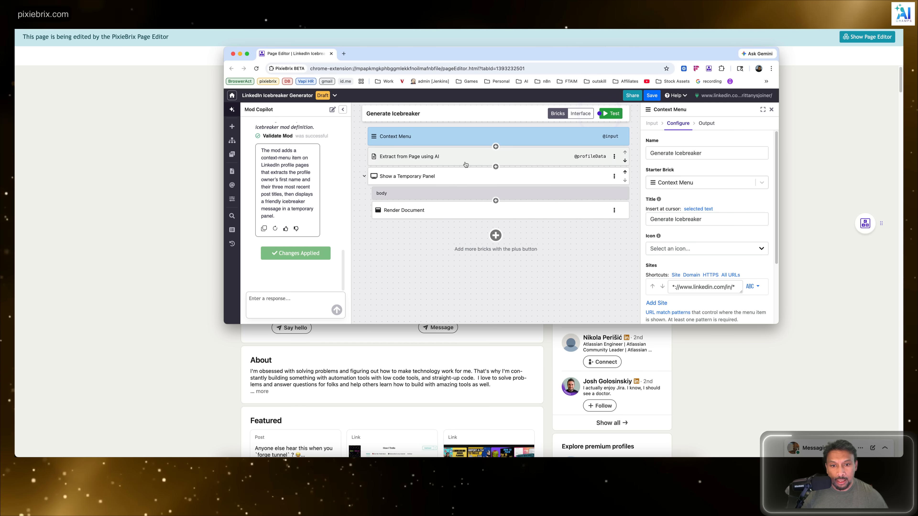
triple_click(683, 158)
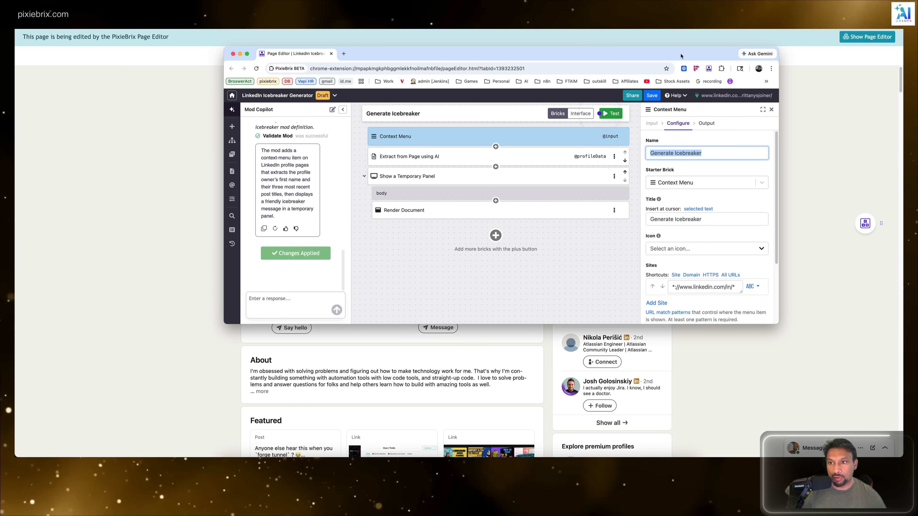
left_click_drag(680, 56, 647, 9)
left_click_drag(742, 275, 800, 400)
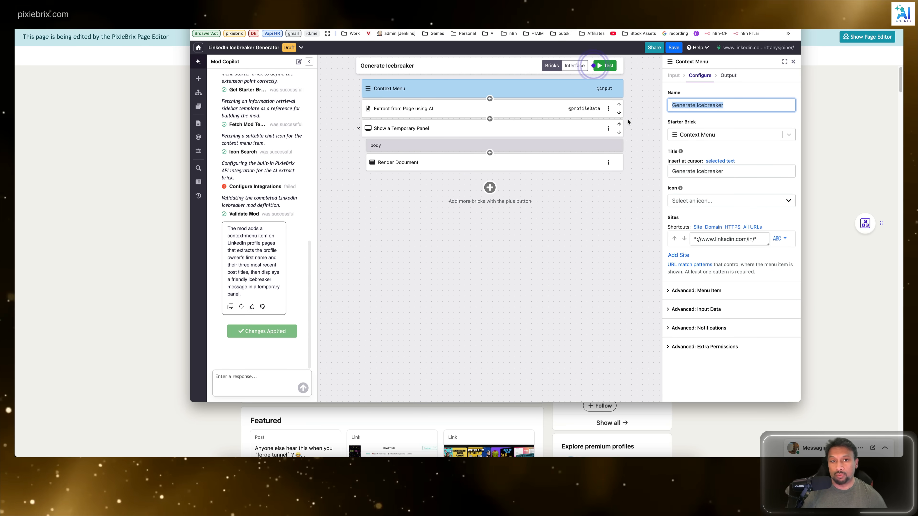
left_click(433, 104)
left_click(435, 89)
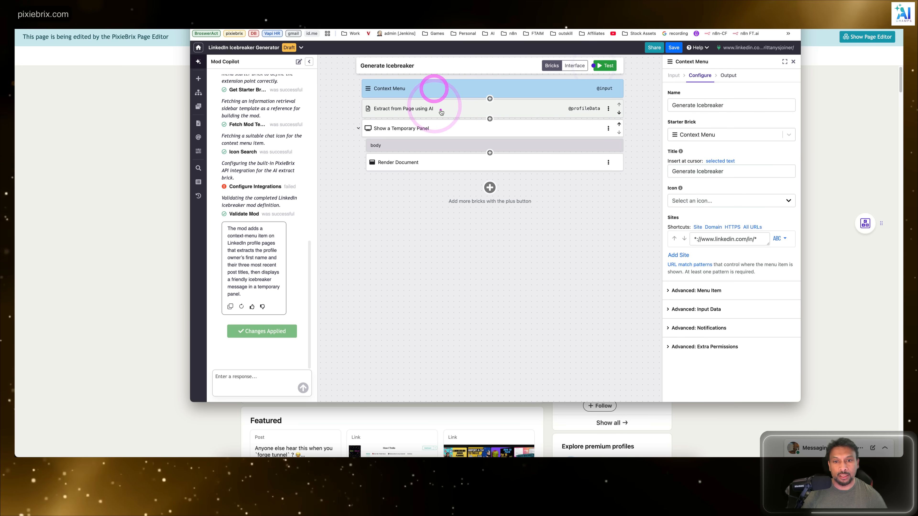
left_click(438, 106)
left_click(442, 91)
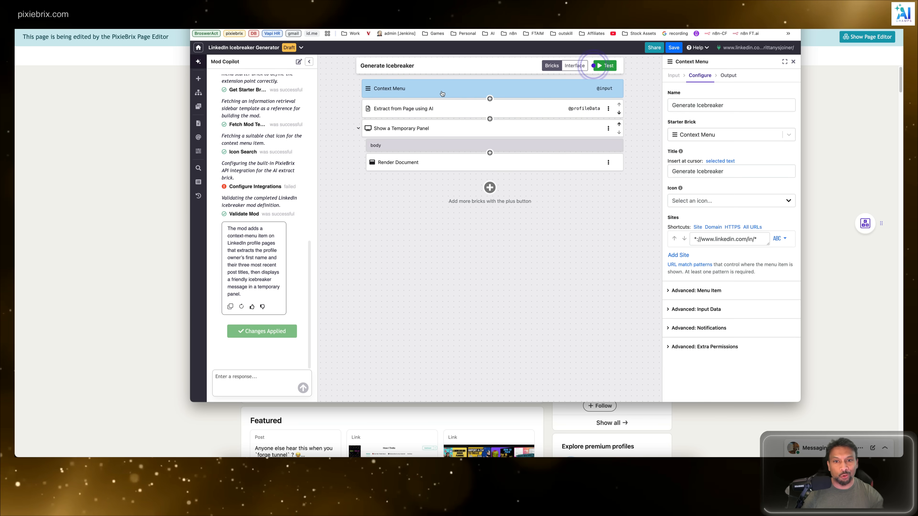
Step: Change the name in the Context Menu brick's configuration to "Personal Icebreak" and check the available starter brick types
left_click_drag(728, 102, 557, 104)
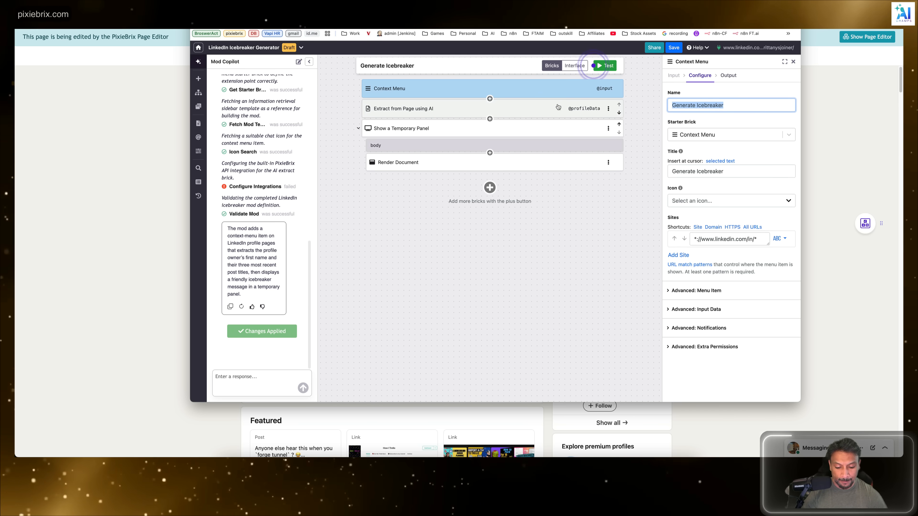
type("Cre")
key("BackSpace")
key("BackSpace")
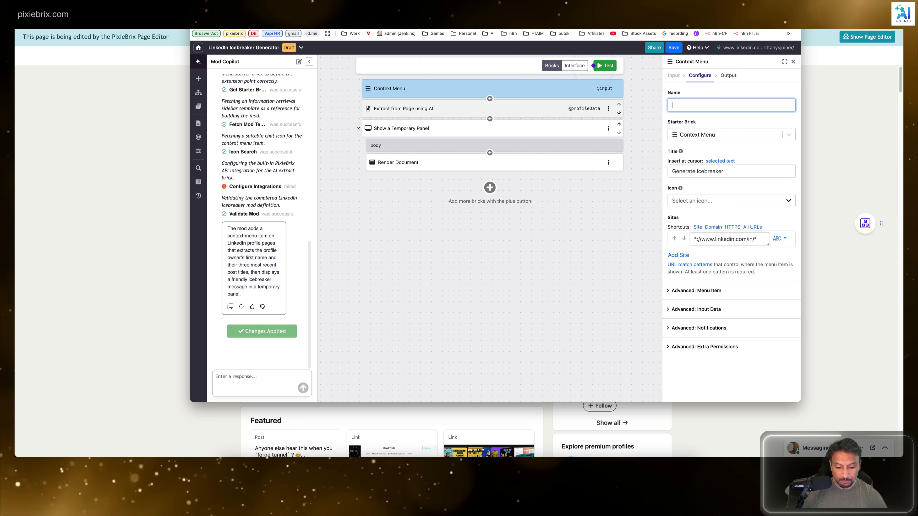
type("Personal ")
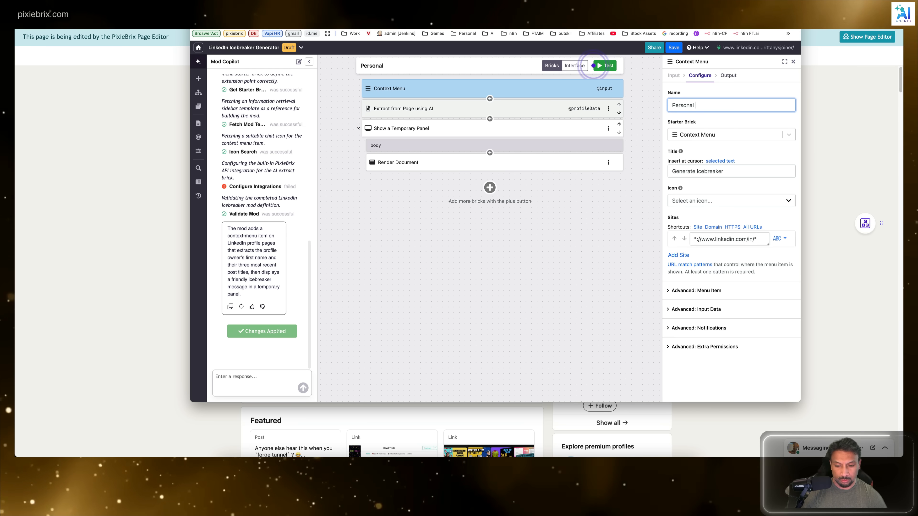
type("ICe")
key("BackSpace")
type("cebreak")
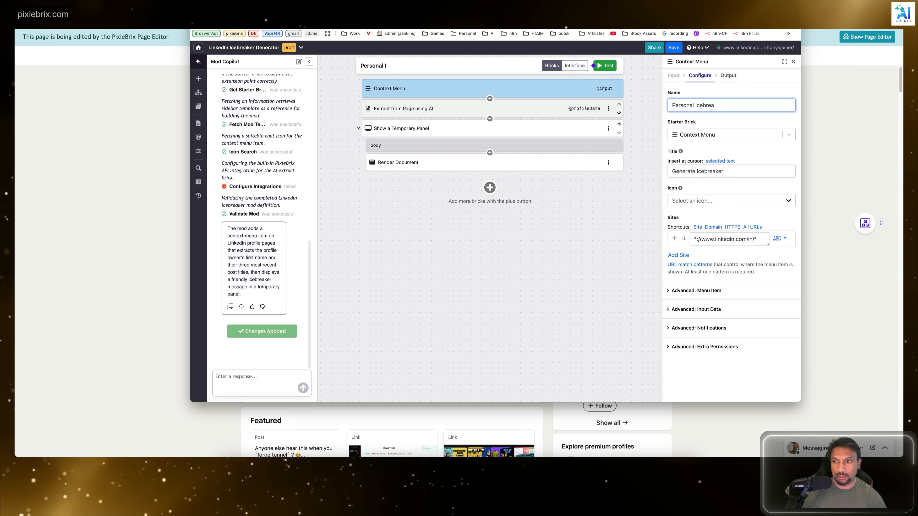
left_click(768, 138)
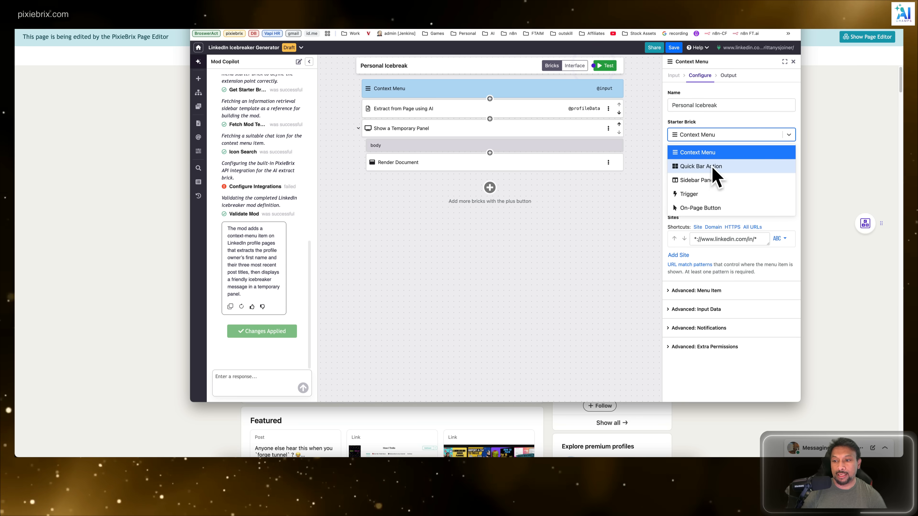
left_click(763, 121)
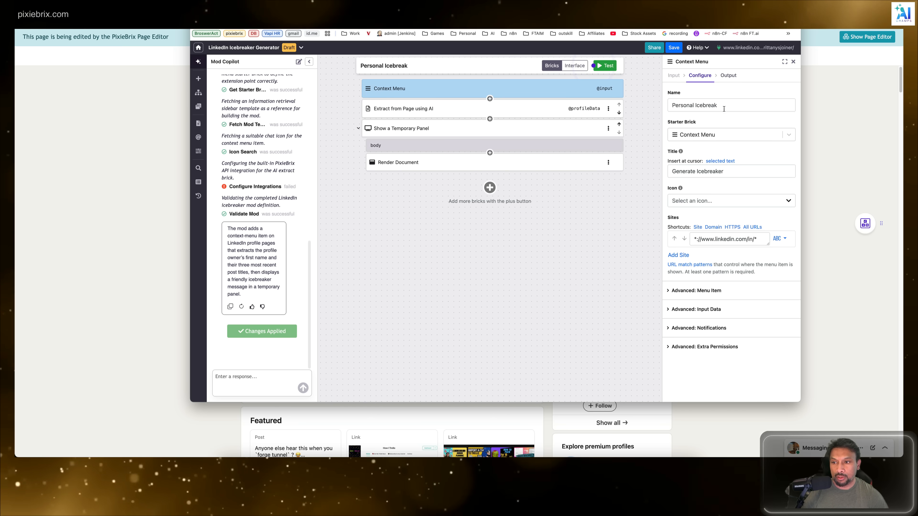
Step: Copy the name "Personal Icebreak" into the context menu item's title and look at the available icons without choosing one
left_click_drag(723, 106, 617, 108)
key("ctrl+c")
triple_click(750, 173)
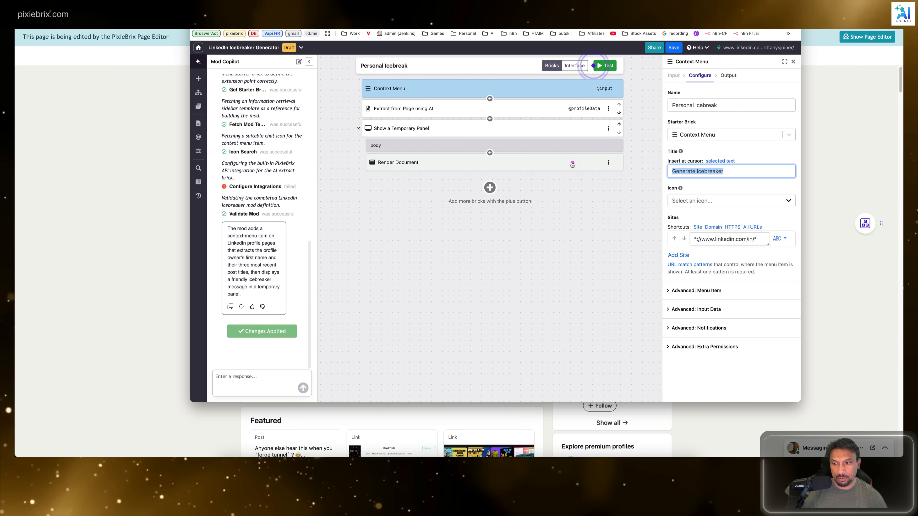
key("ctrl+v")
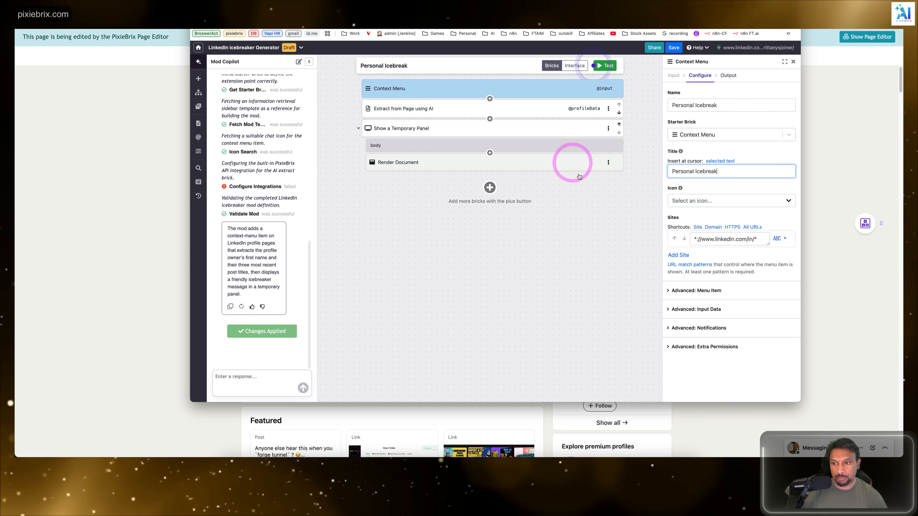
left_click(775, 202)
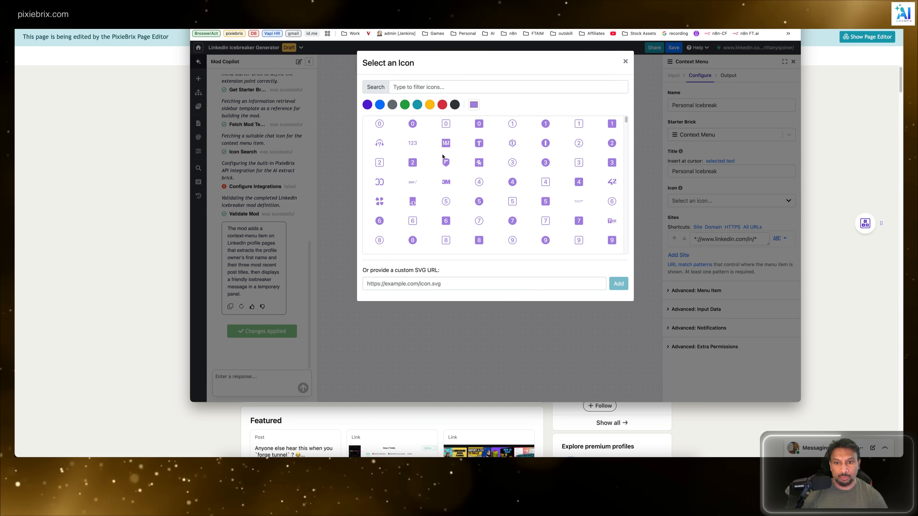
left_click(625, 61)
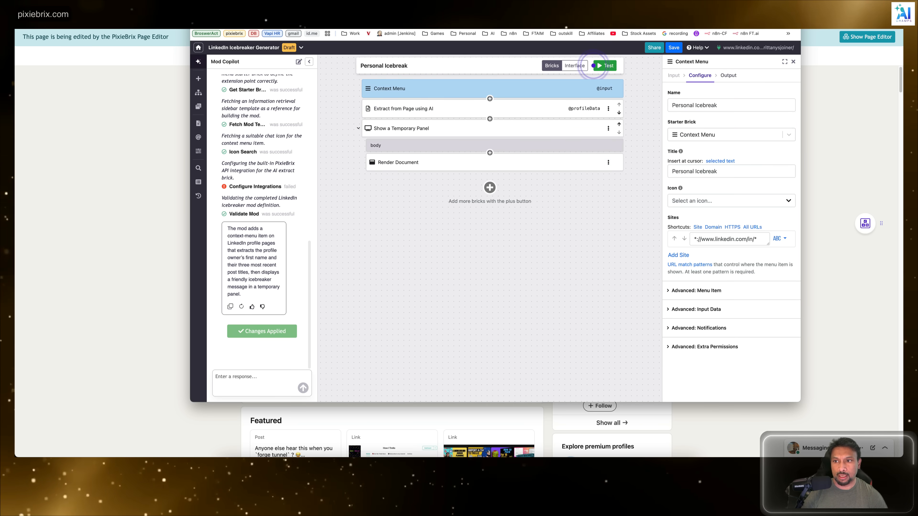
Step: Save the mod as new with the Mod ID ending in "linkedin-icebreaker-generator1"
left_click(673, 47)
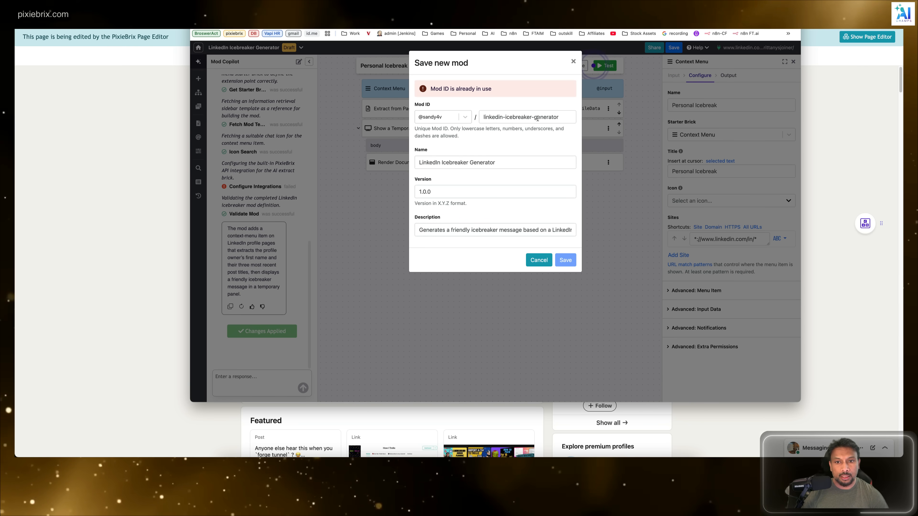
left_click(559, 117)
type("1")
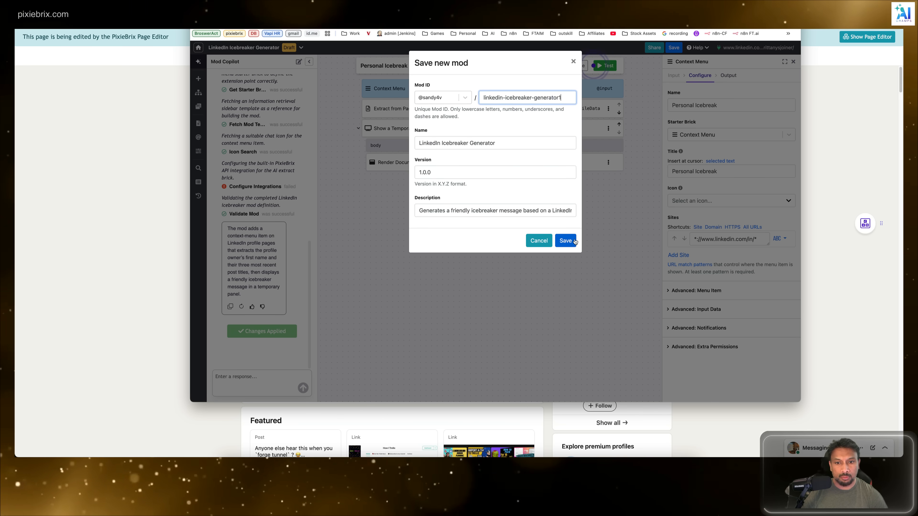
left_click(565, 258)
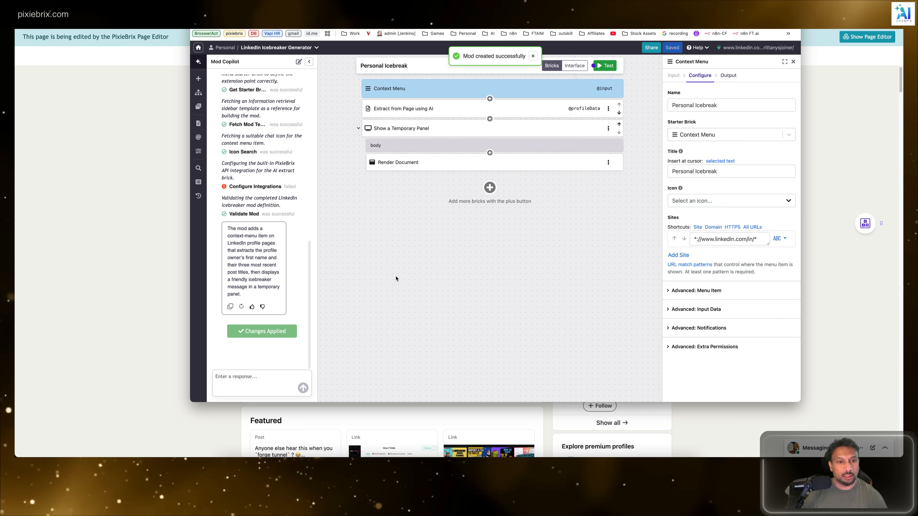
left_click(406, 282)
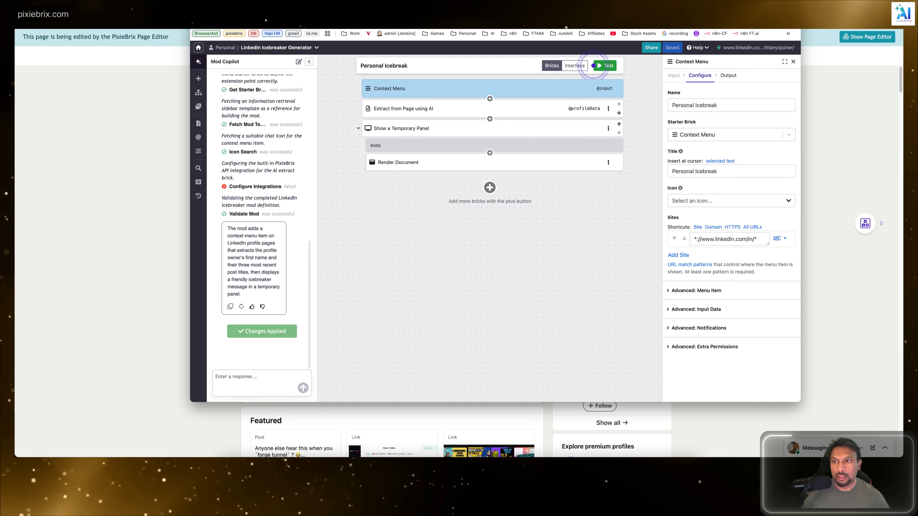
Step: Close the Page Editor, run Personal Icebreak on the LinkedIn profile page, and read the generated message in the mod sidebar
left_click_drag(704, 5, 785, 59)
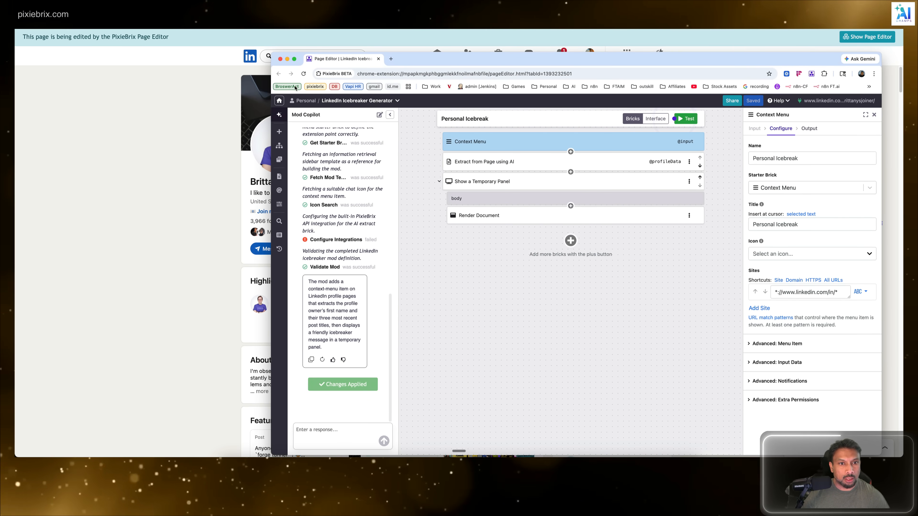
left_click(280, 59)
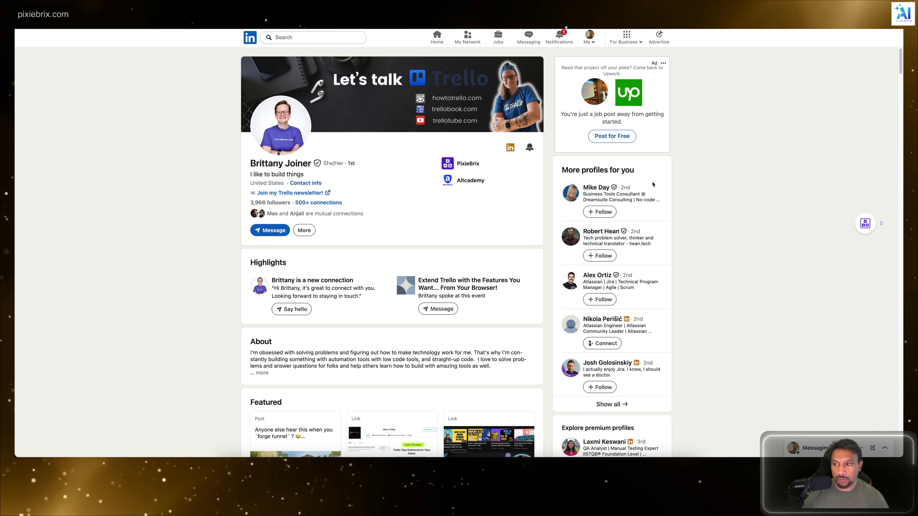
right_click(710, 134)
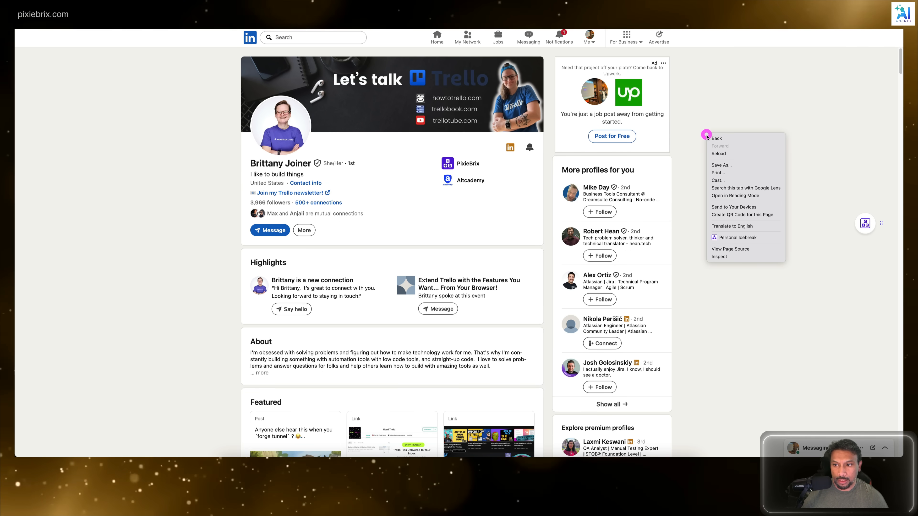
left_click(747, 238)
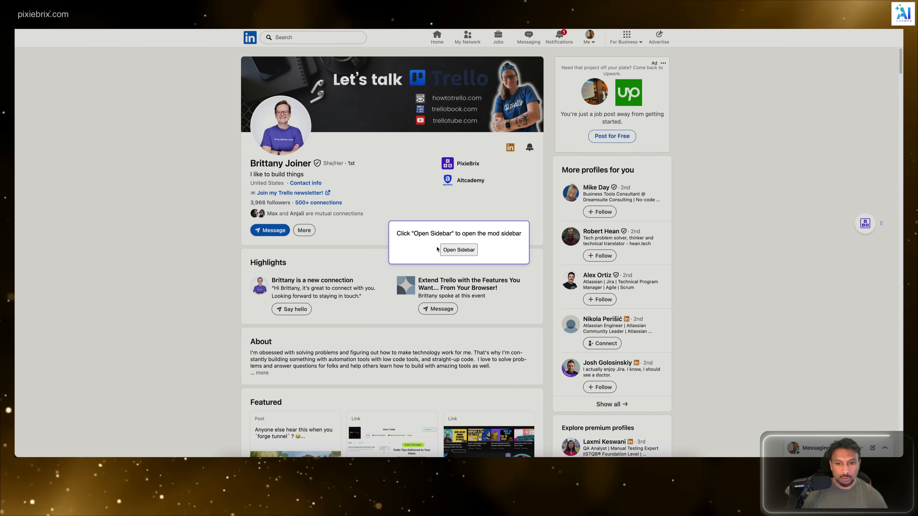
left_click(458, 251)
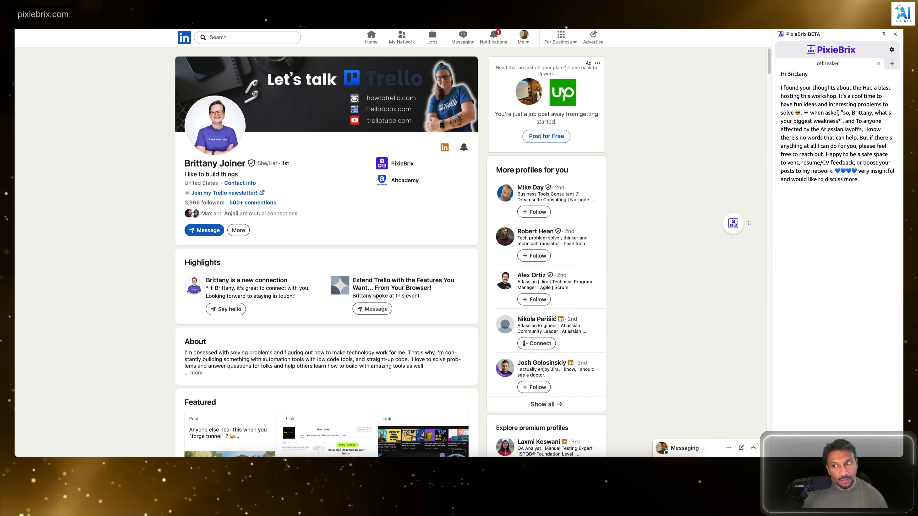
left_click_drag(796, 87, 881, 87)
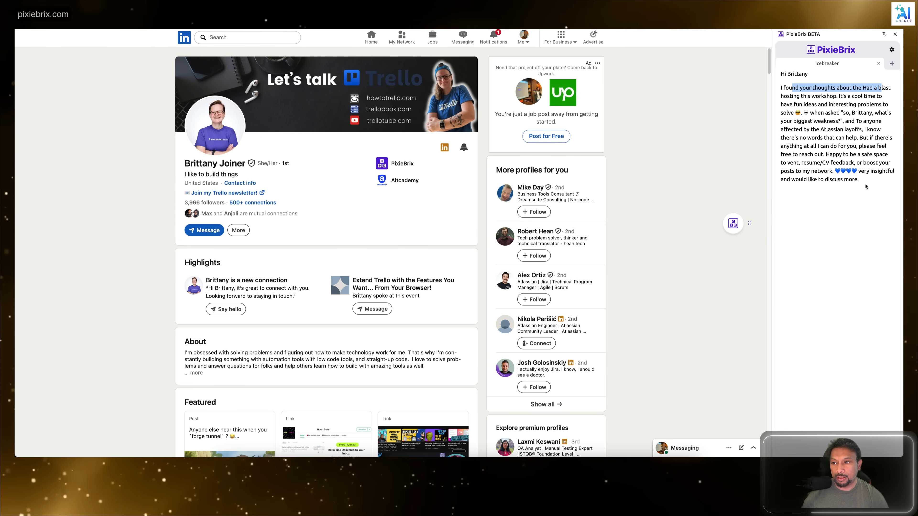
left_click(803, 177)
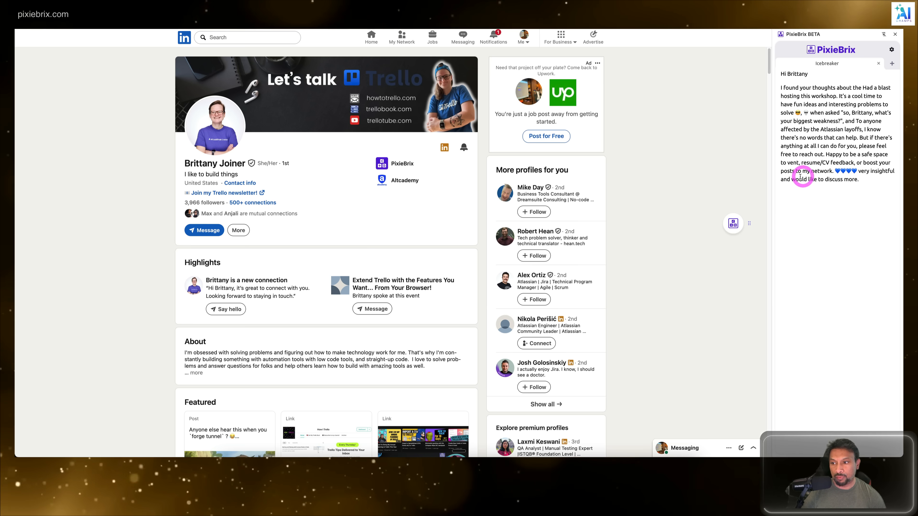
left_click_drag(802, 178, 864, 180)
left_click(865, 180)
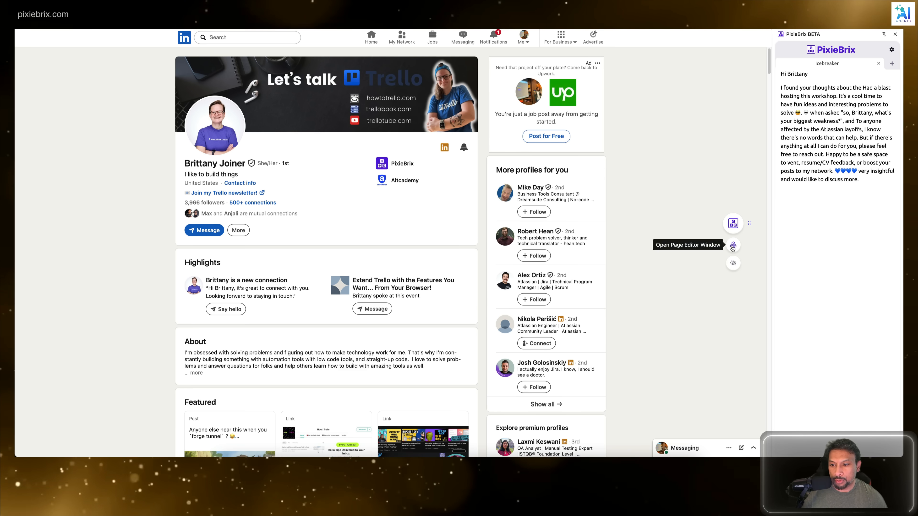
Step: Reopen the Page Editor and send Mod Copilot the request "the icebreaker is too long. Can you make it in less than 200 characters"
left_click(732, 246)
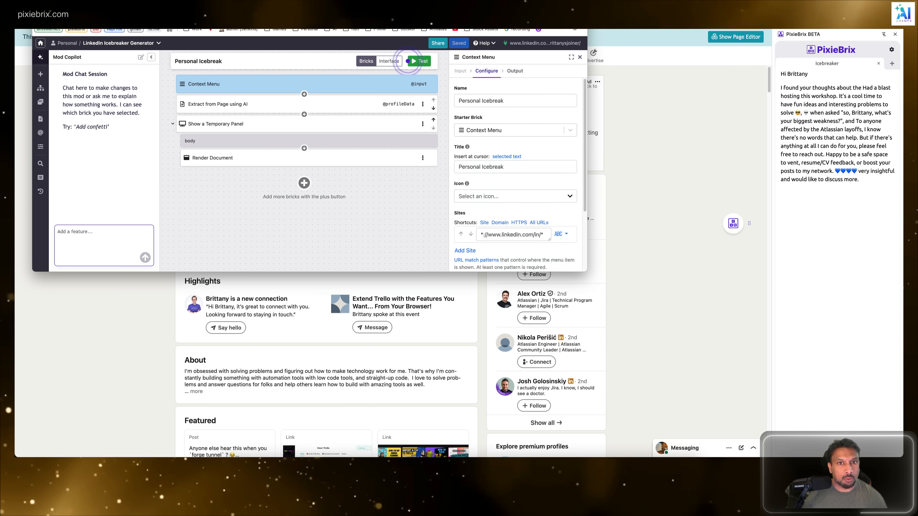
left_click_drag(358, 4, 500, 46)
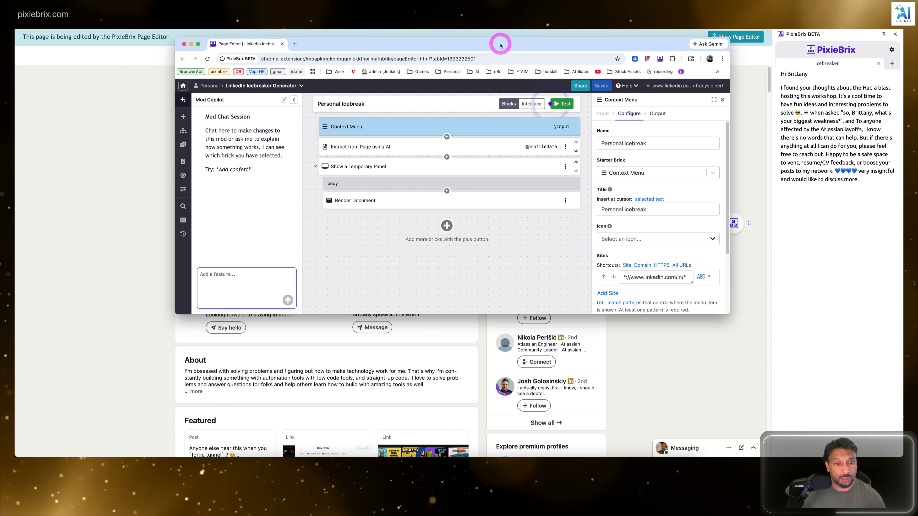
left_click(225, 277)
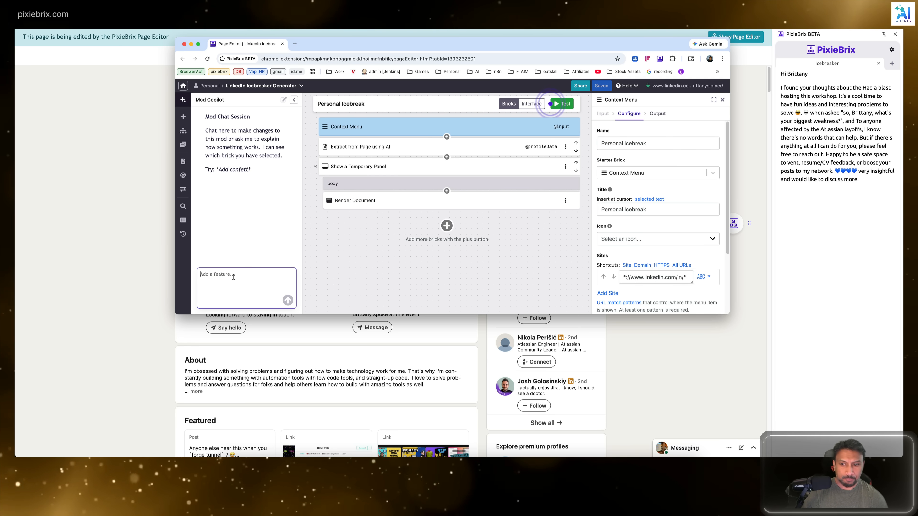
type("the icecreate")
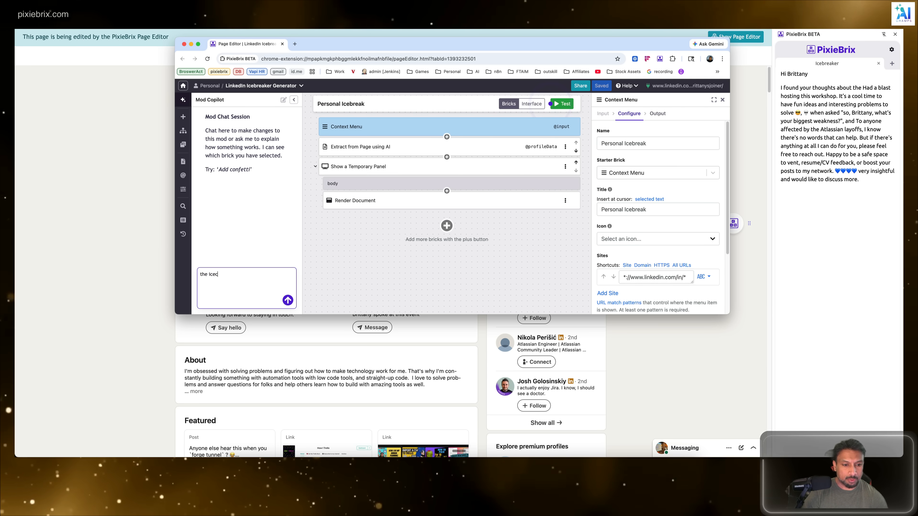
key("BackSpace")
key("BackSpace")
key("BackSpace")
key("BackSpace")
key("BackSpace")
key("BackSpace")
type("b")
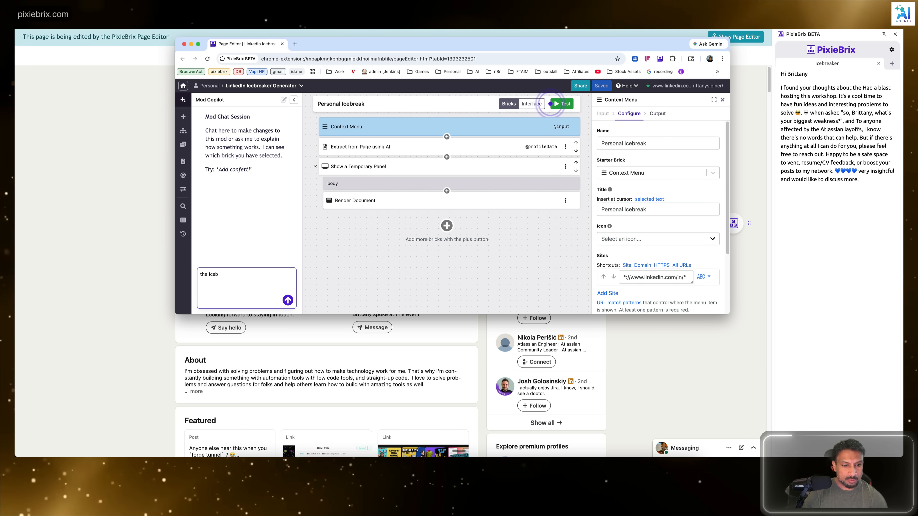
type("reaker is too l")
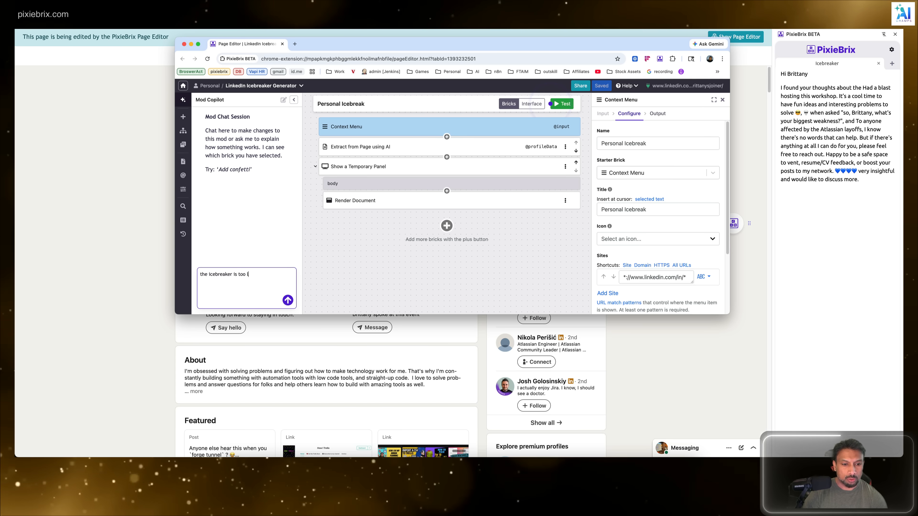
type("ong. Can you")
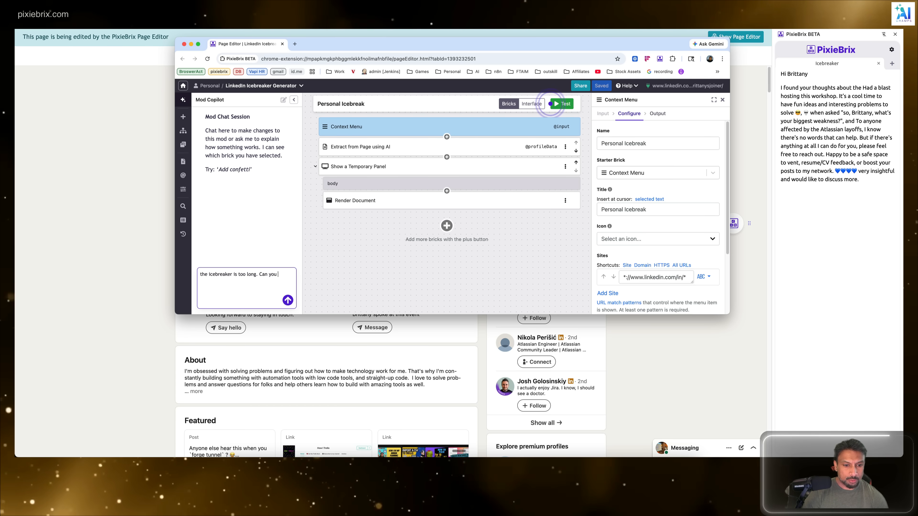
type(" m")
key("BackSpace")
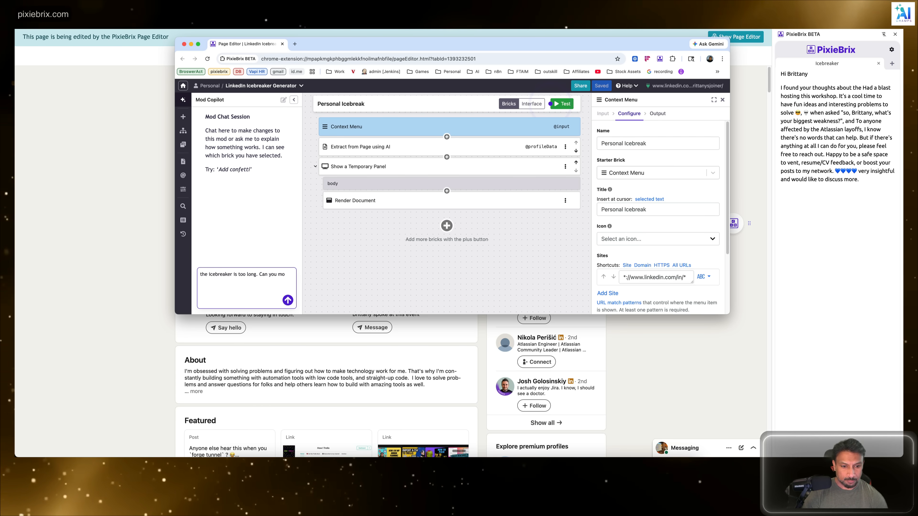
type("make ")
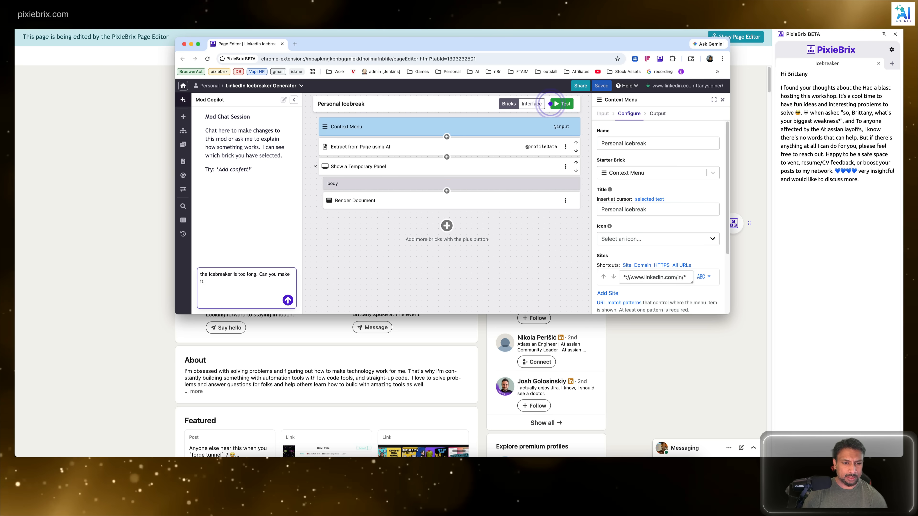
type("it in less tha")
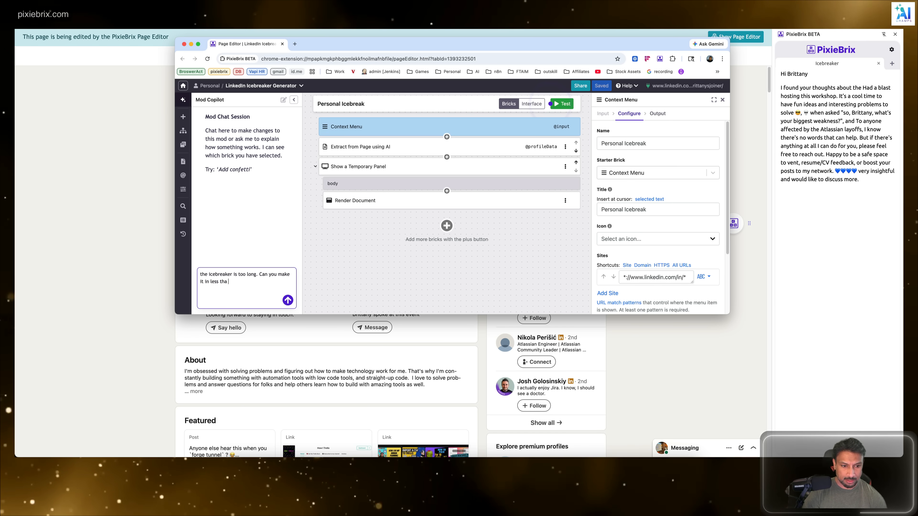
type("n")
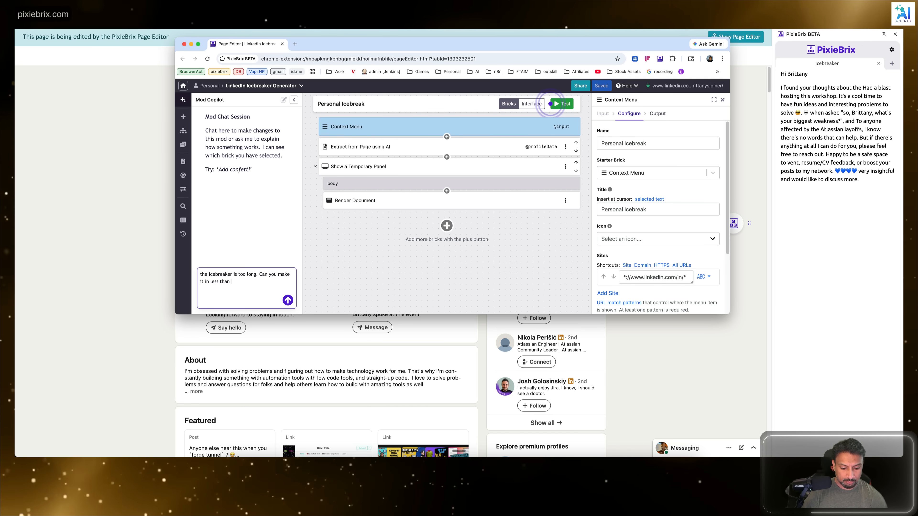
type(" 200 char")
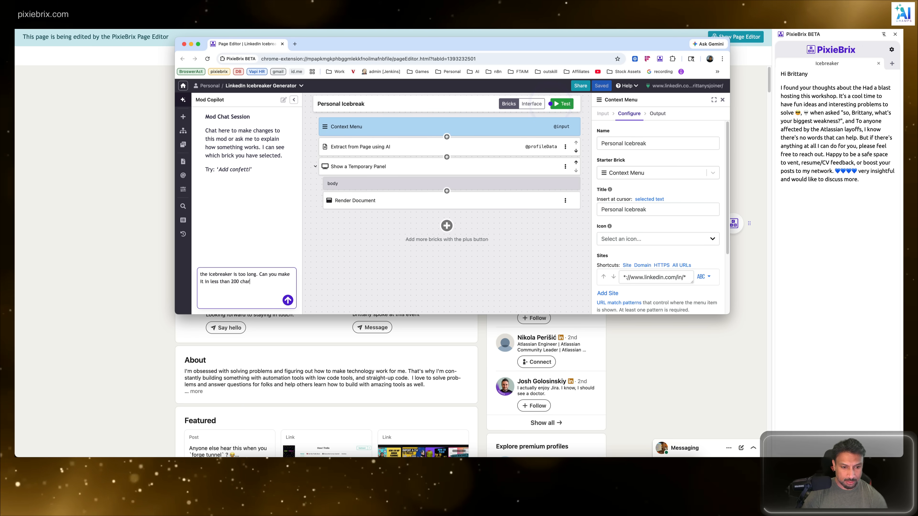
type("acters")
key("Return")
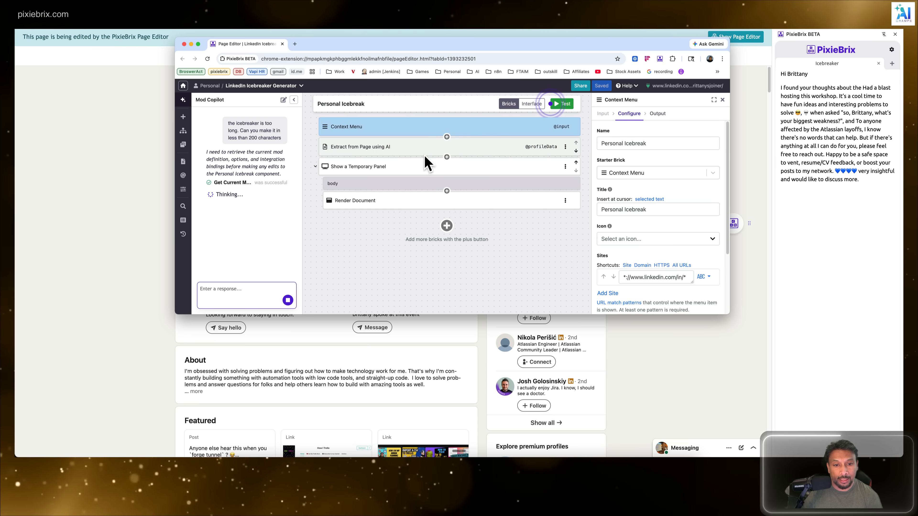
Step: Look through the mod's bricks and apply the changes proposed by Mod Copilot
left_click(388, 147)
left_click(394, 166)
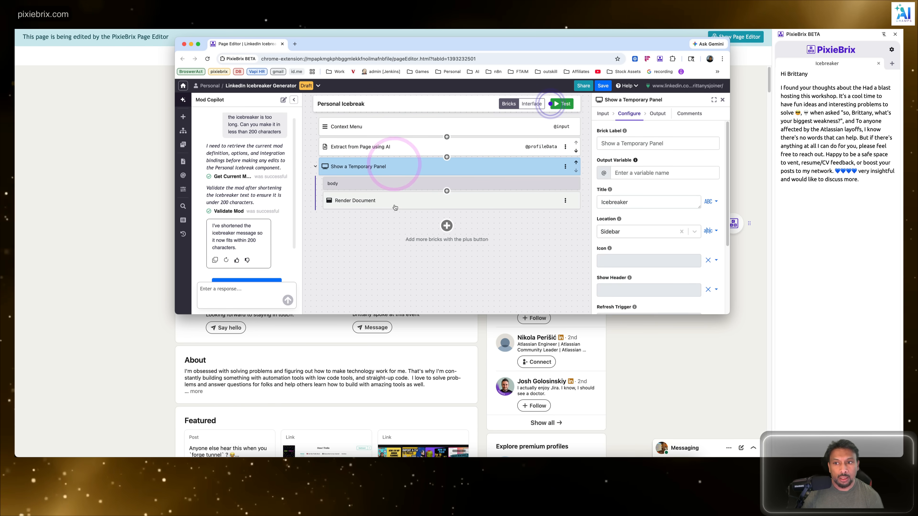
left_click(393, 201)
left_click(405, 128)
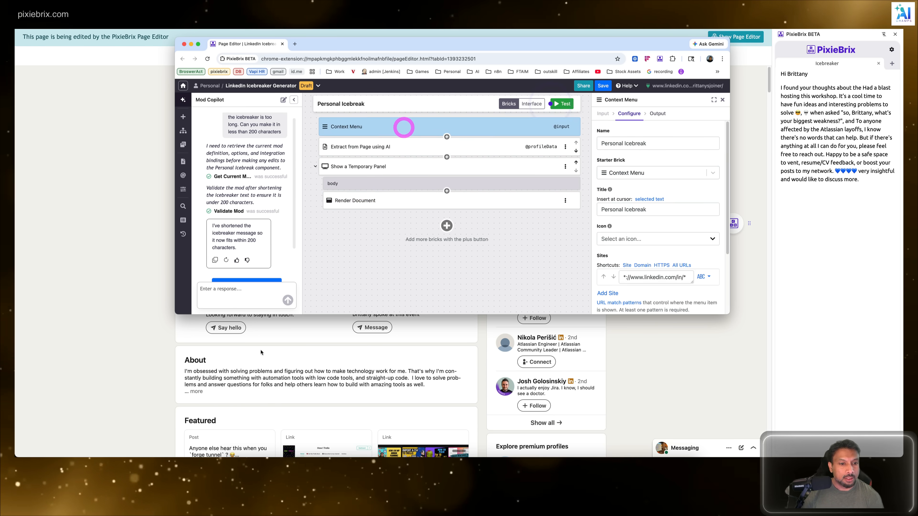
scroll(288, 203, "down", 2)
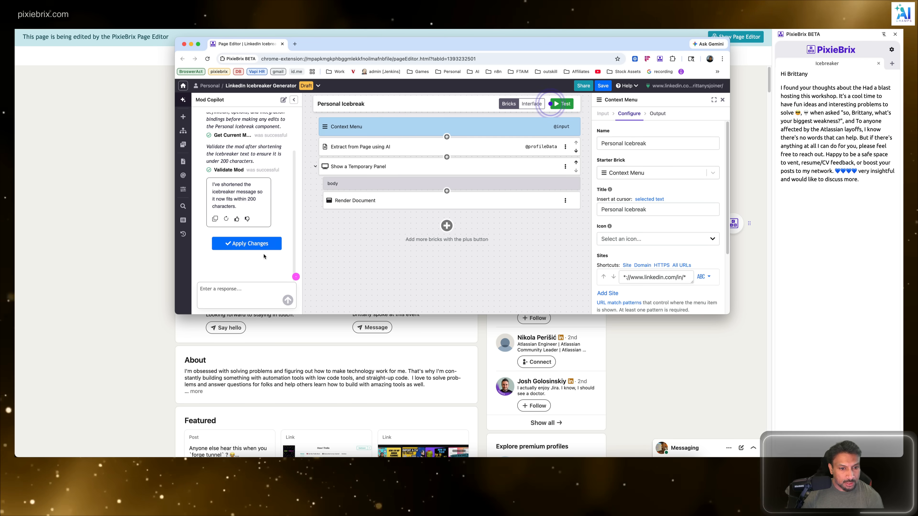
left_click(247, 243)
left_click(498, 162)
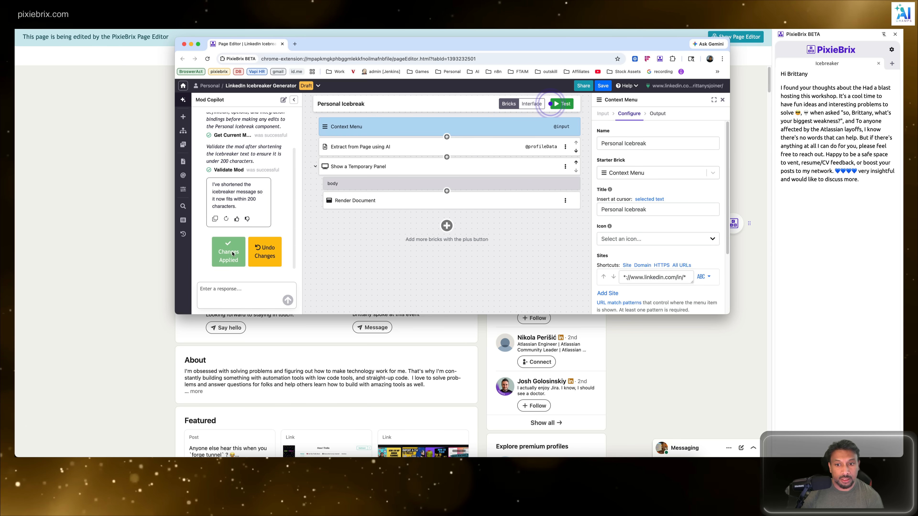
Step: Save the mod as version 1.0.1 with the change message "fd"
left_click(603, 86)
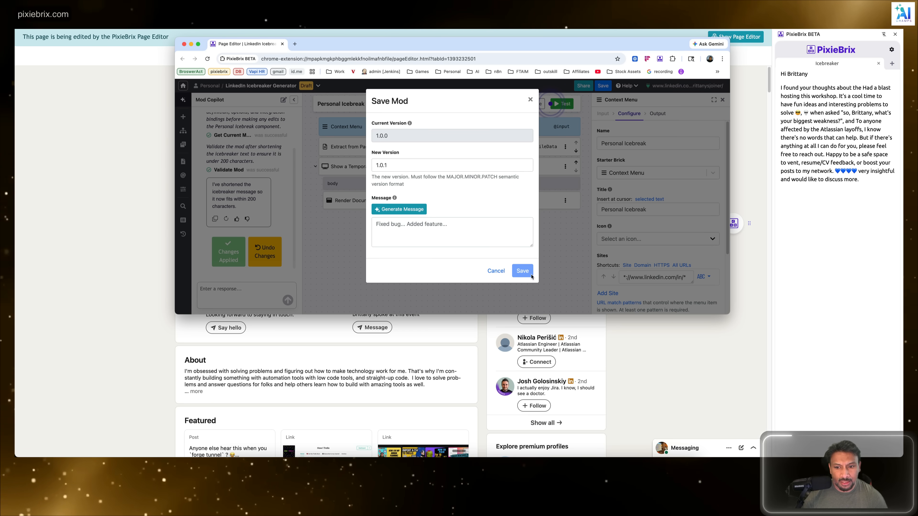
left_click(399, 136)
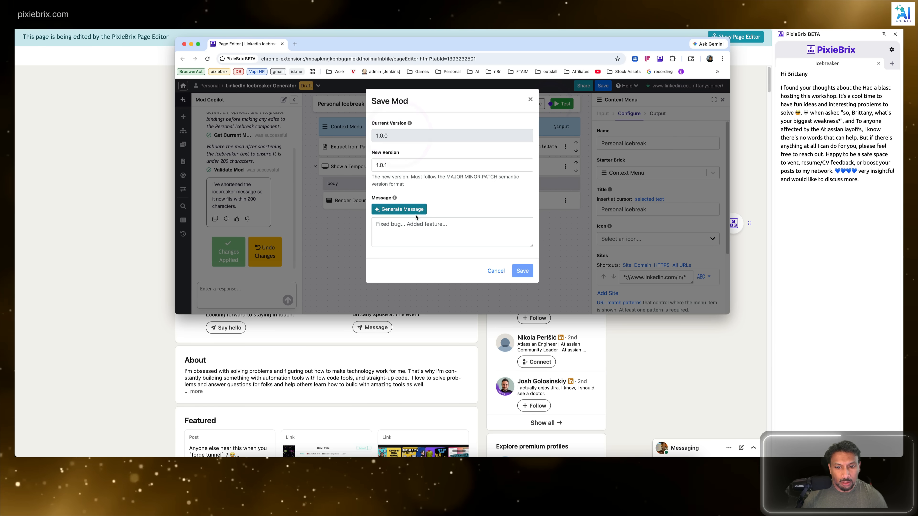
left_click(443, 229)
type("dd")
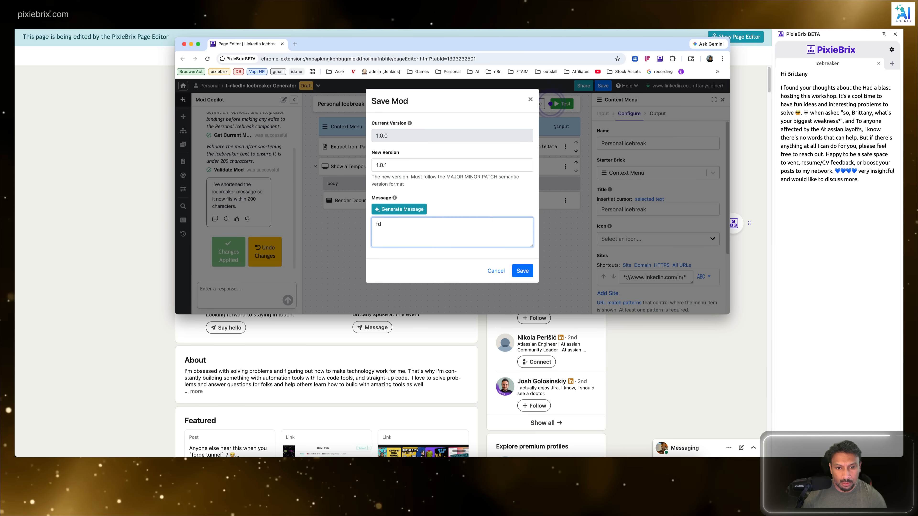
left_click(529, 268)
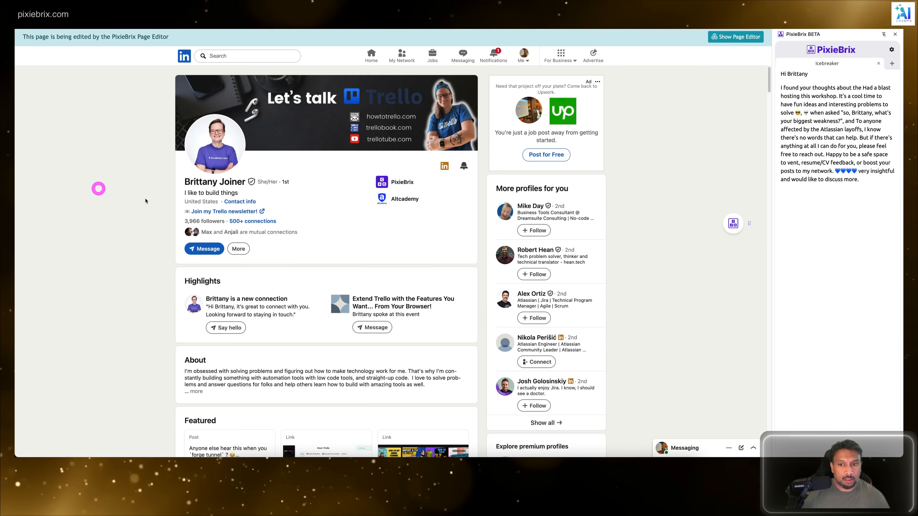
Step: Return to the LinkedIn profile page and close the PixieBrix sidebar showing the earlier icebreaker
left_click(98, 189)
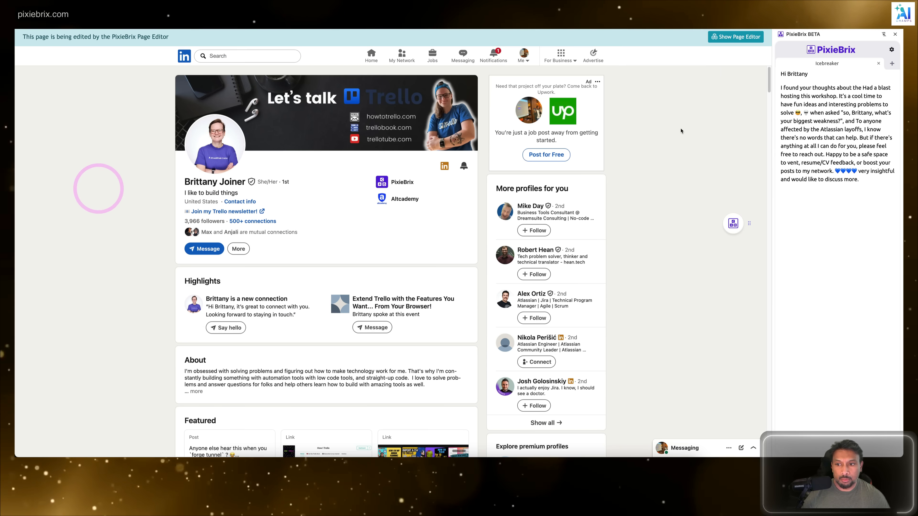
left_click(894, 34)
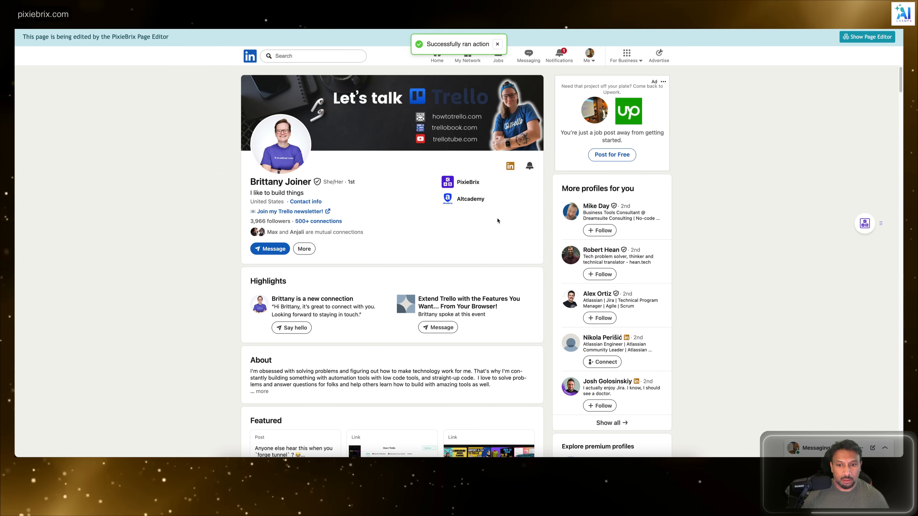
Step: Run the Personal Icebreak action on the LinkedIn profile page and bring back the Page Editor
right_click(750, 163)
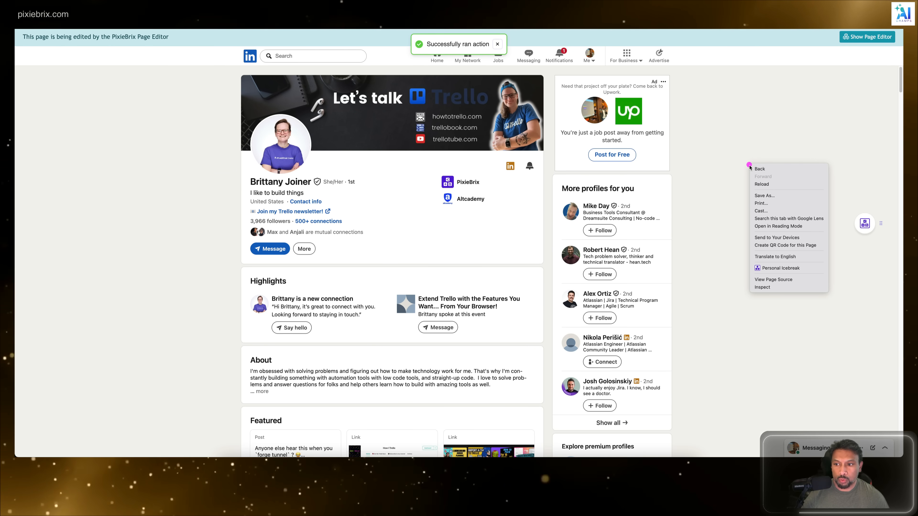
left_click(772, 268)
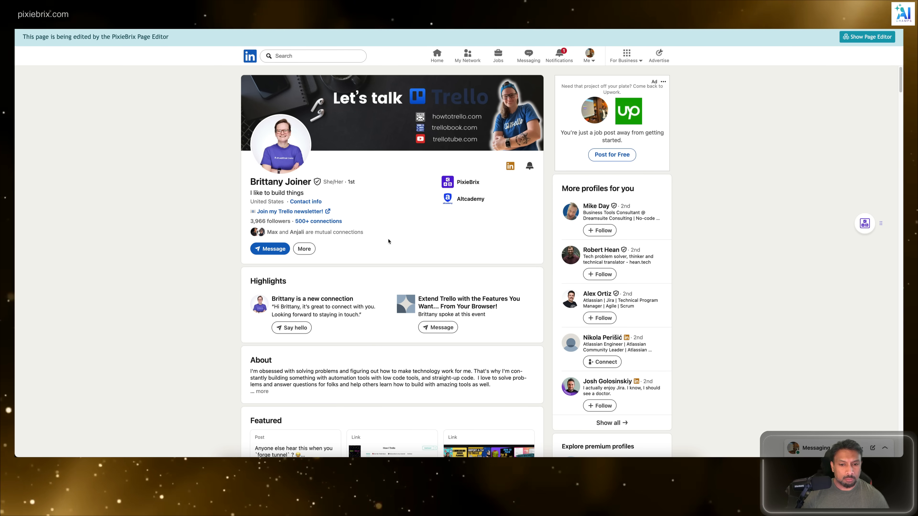
mouse_move(865, 224)
left_click(864, 243)
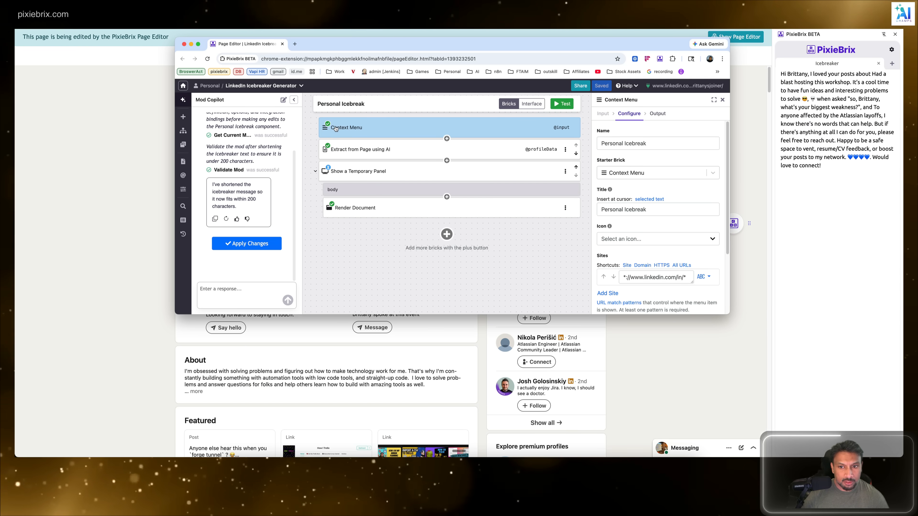
Step: Inspect the Extract from Page using AI, Show a Temporary Panel and Render Document bricks, and return to the LinkedIn profile page
left_click(345, 149)
left_click(349, 170)
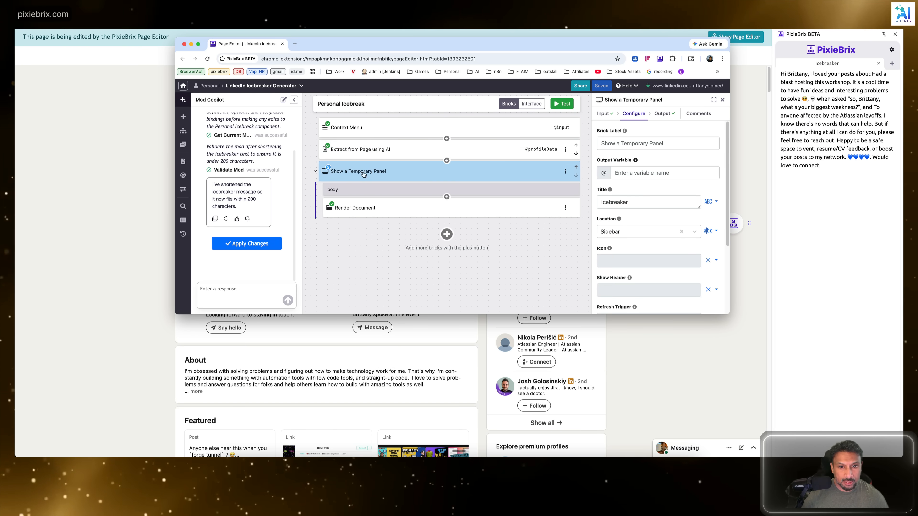
left_click(347, 209)
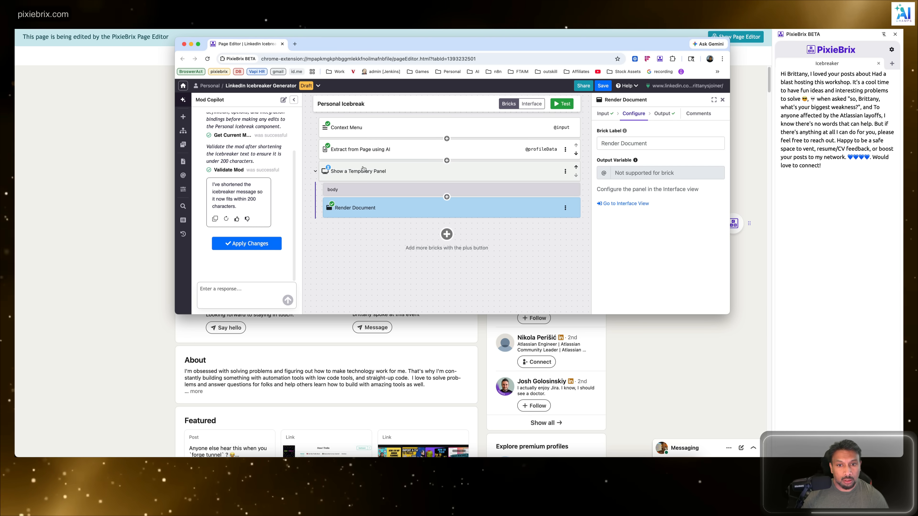
left_click(143, 144)
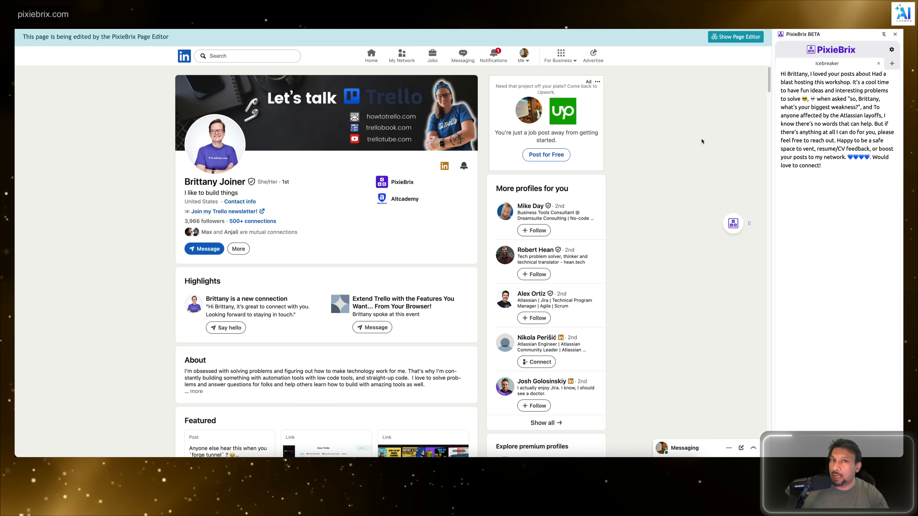
left_click(698, 135)
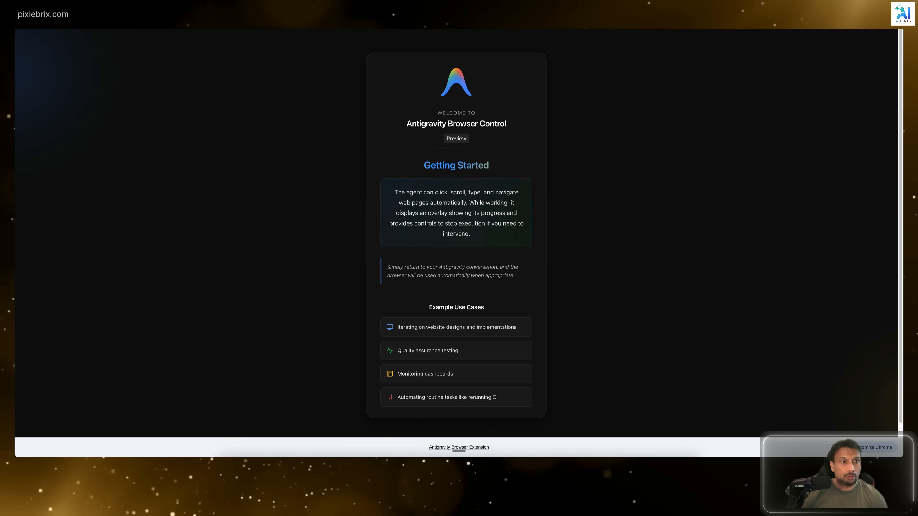
Step: Open the PixieBrix website and bring up its integrations directory with the integration search ready for input
key("super+l")
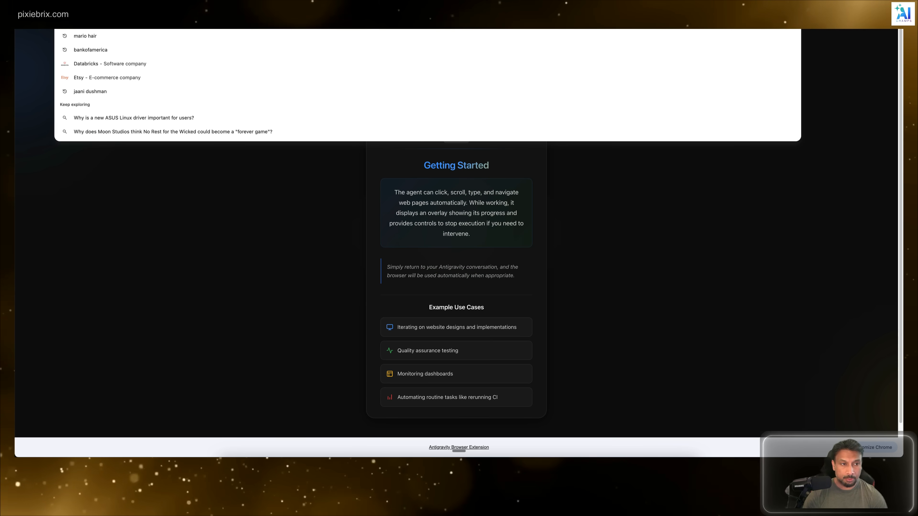
type("pi")
key("Return")
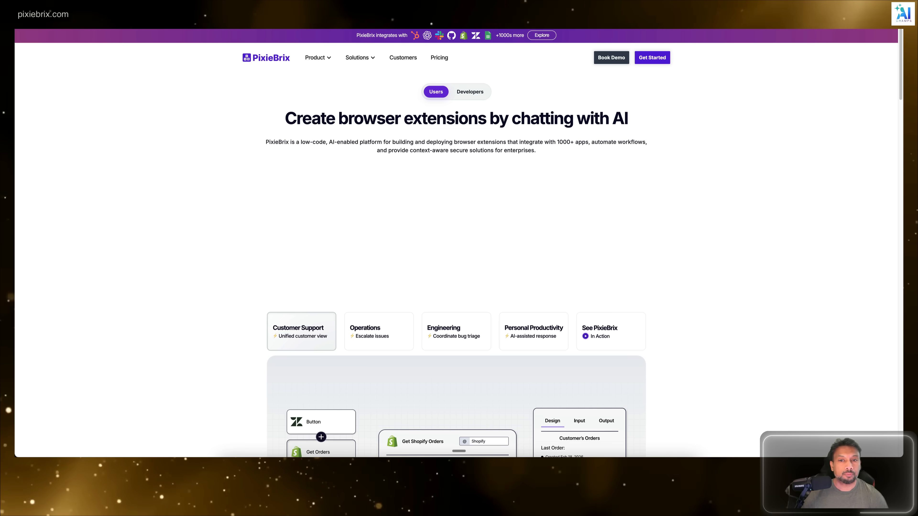
left_click(543, 36)
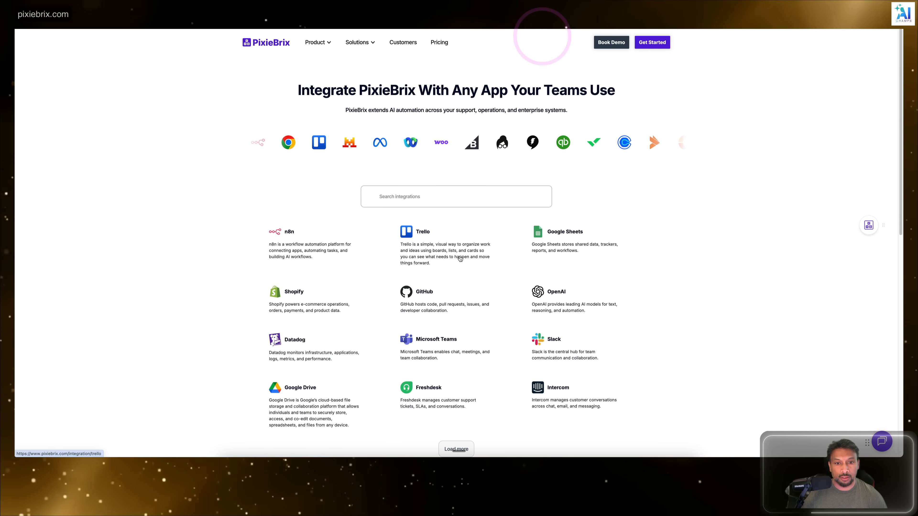
left_click(417, 195)
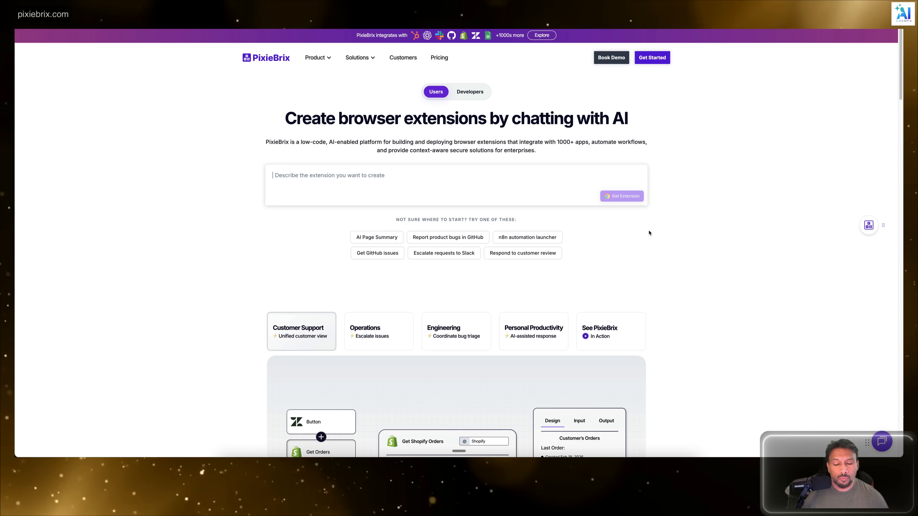
Step: Look over the PixieBrix home page's use-case demo and browse the product templates gallery
scroll(631, 232, "down", 4)
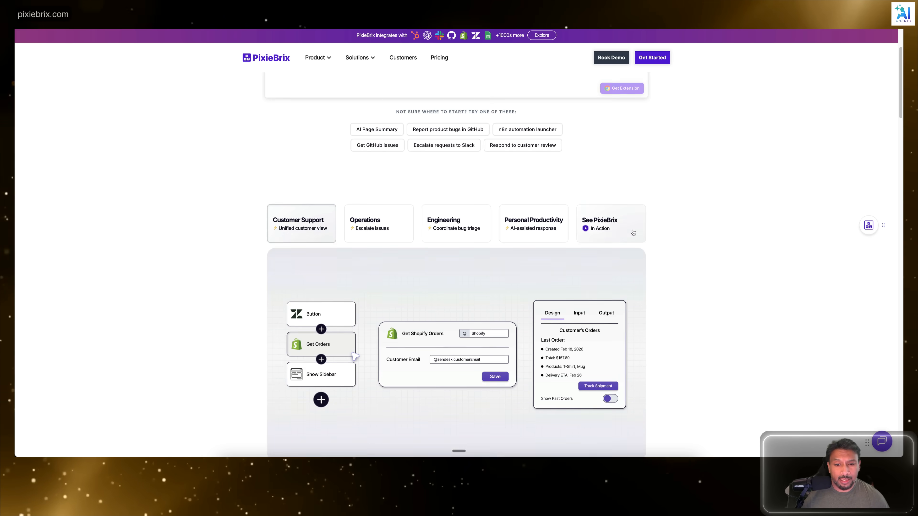
scroll(367, 274, "down", 3)
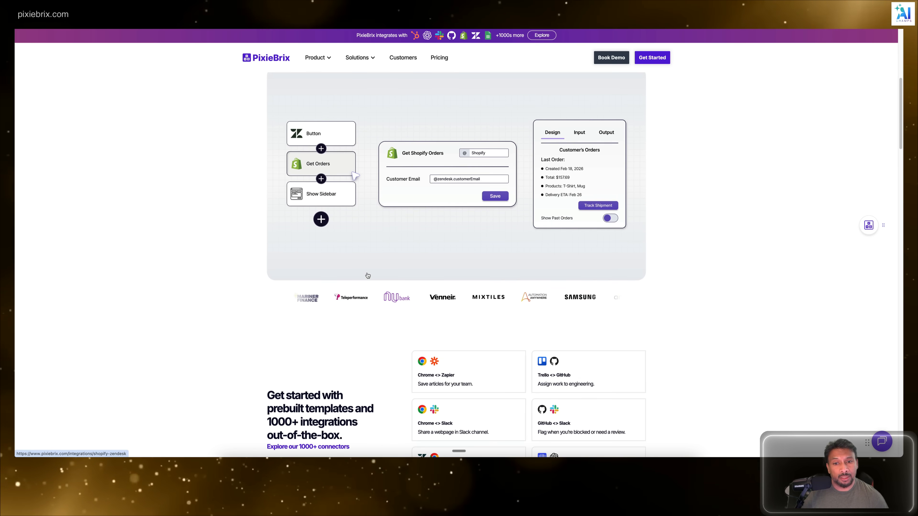
left_click(316, 58)
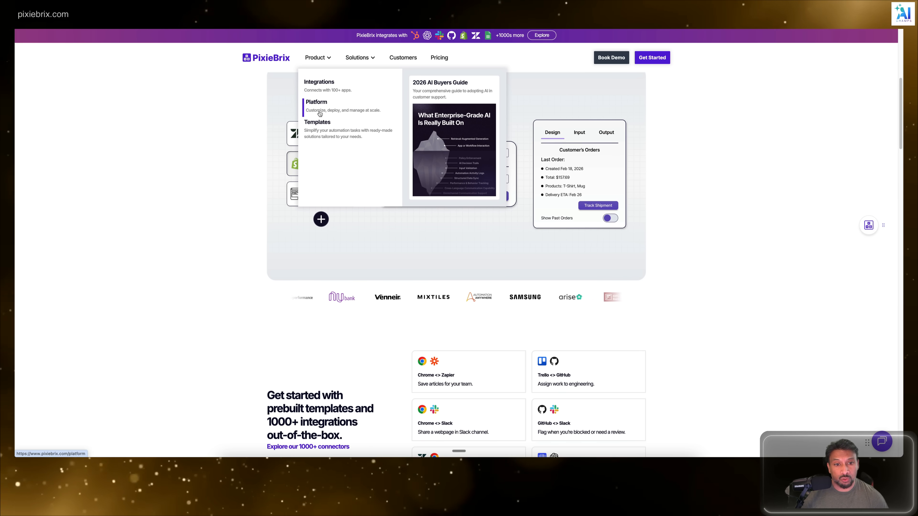
left_click(318, 125)
scroll(375, 203, "down", 7)
scroll(361, 181, "up", 7)
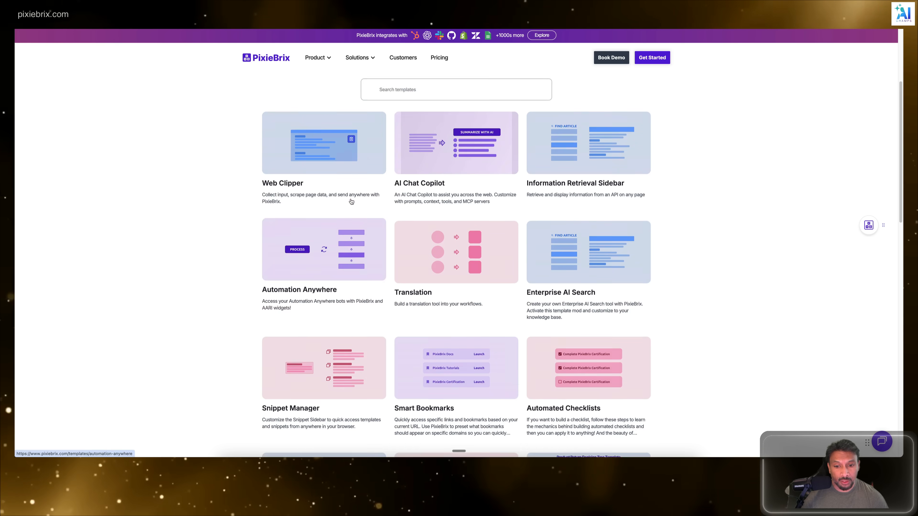
Step: Return to the PixieBrix home page and examine its prebuilt templates, platform benefits and embedded-technology sections
left_click(259, 59)
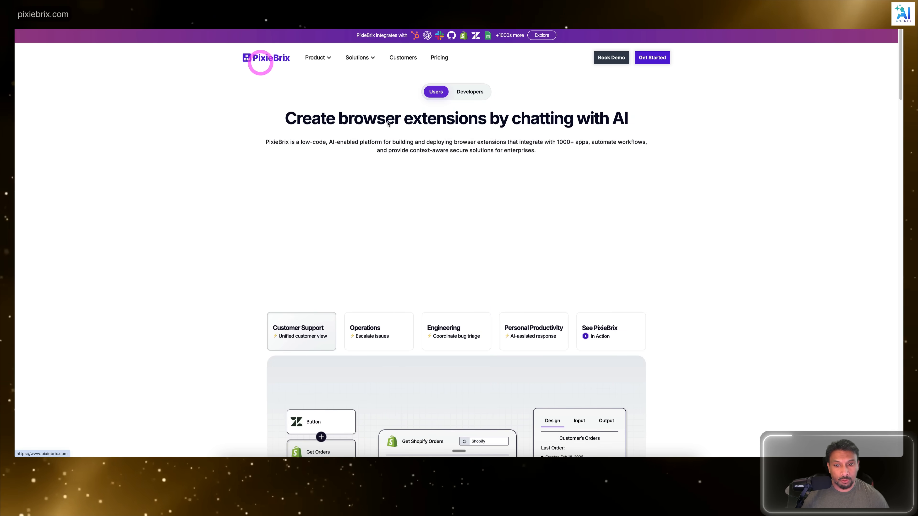
scroll(502, 247, "down", 5)
scroll(502, 247, "down", 6)
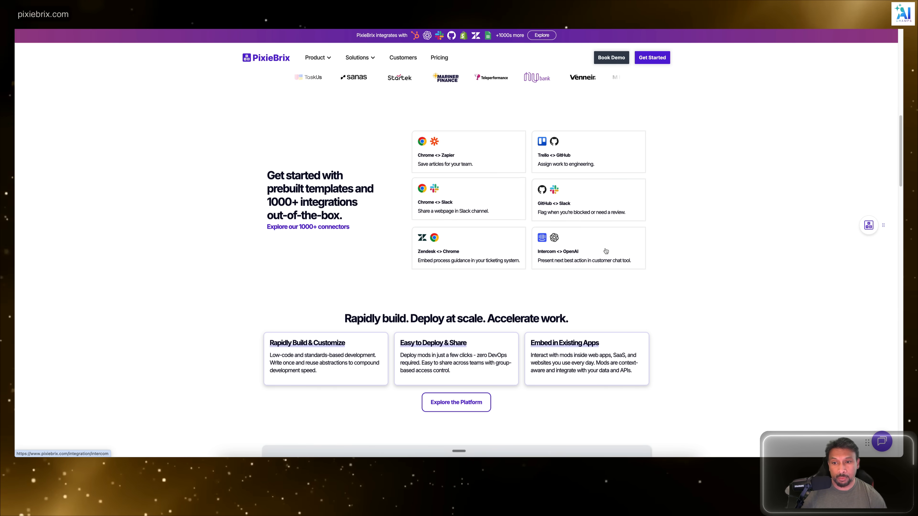
scroll(624, 232, "down", 4)
scroll(624, 231, "down", 8)
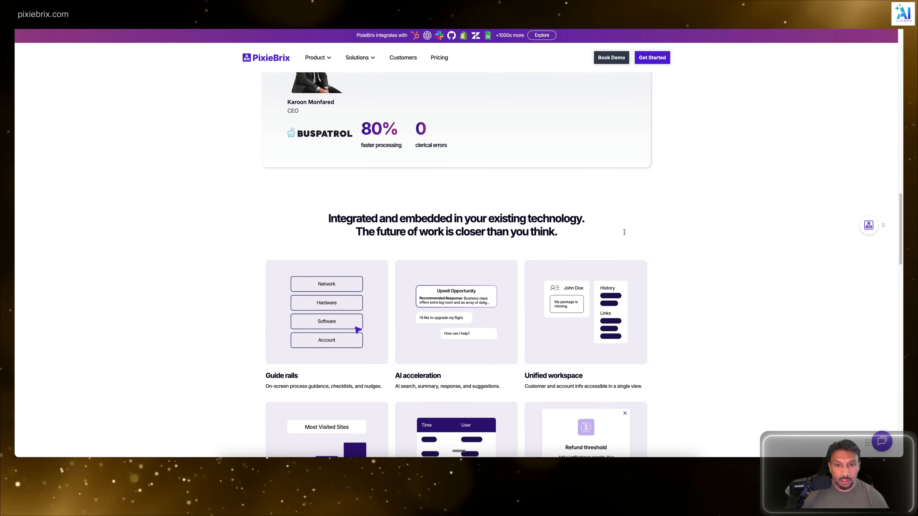
scroll(623, 232, "up", 20)
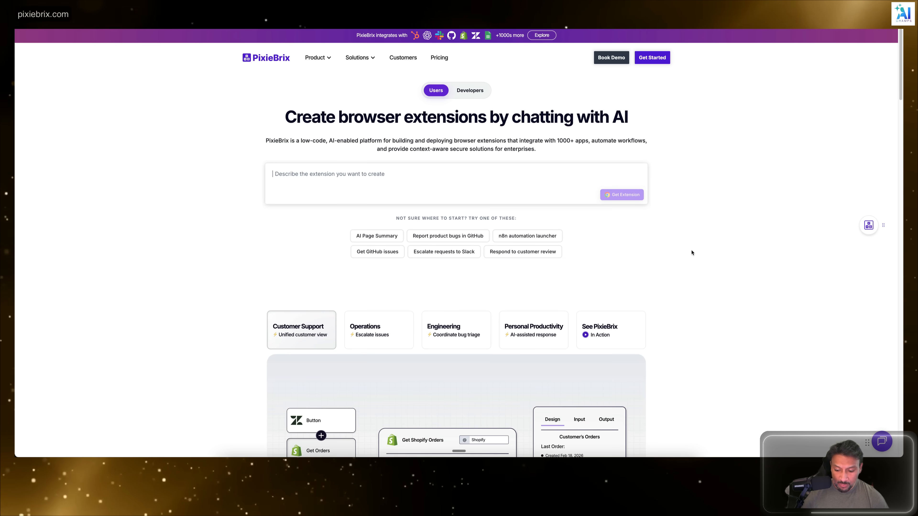
Step: Review the PixieBrix home page down to its footer links and open the Pricing page
scroll(669, 275, "down", 10)
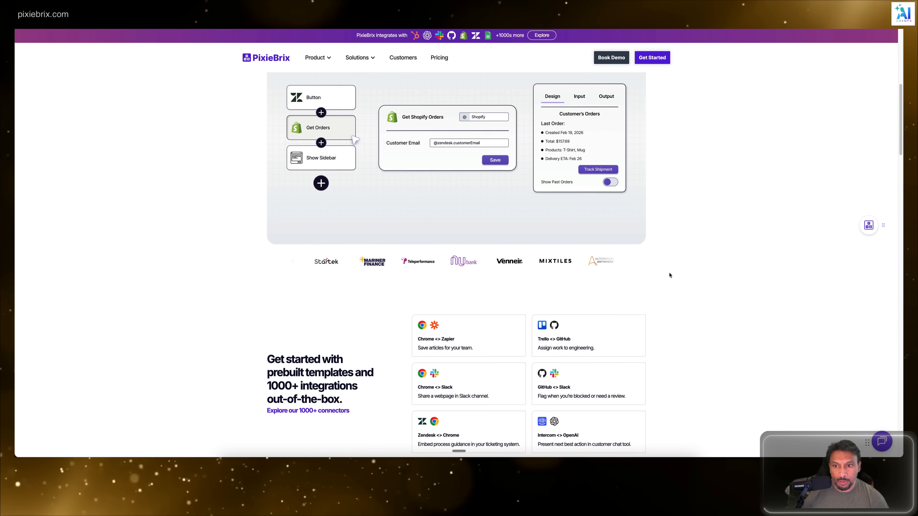
scroll(669, 275, "down", 13)
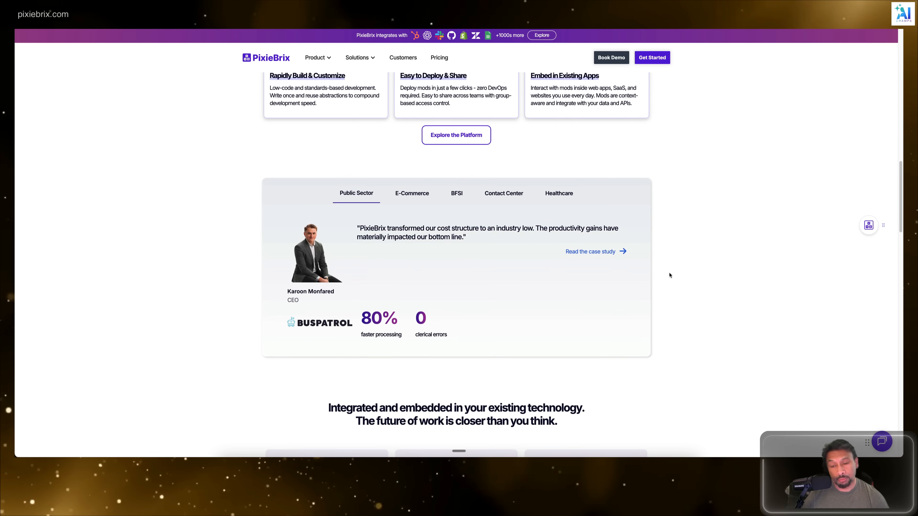
scroll(669, 276, "down", 5)
scroll(669, 276, "down", 20)
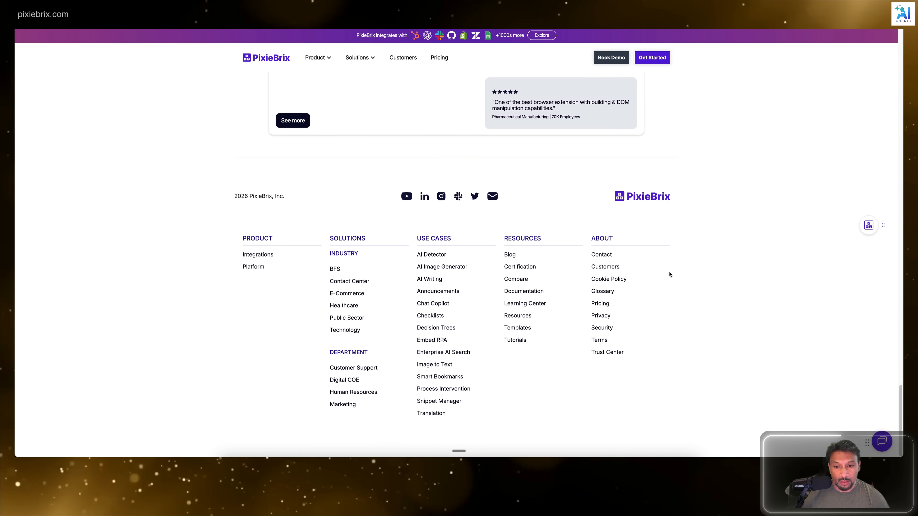
key("Home")
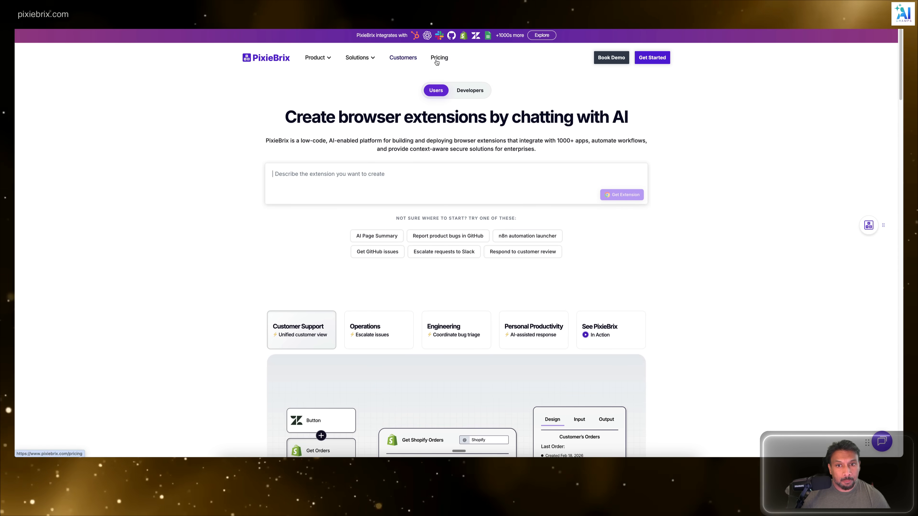
left_click(437, 59)
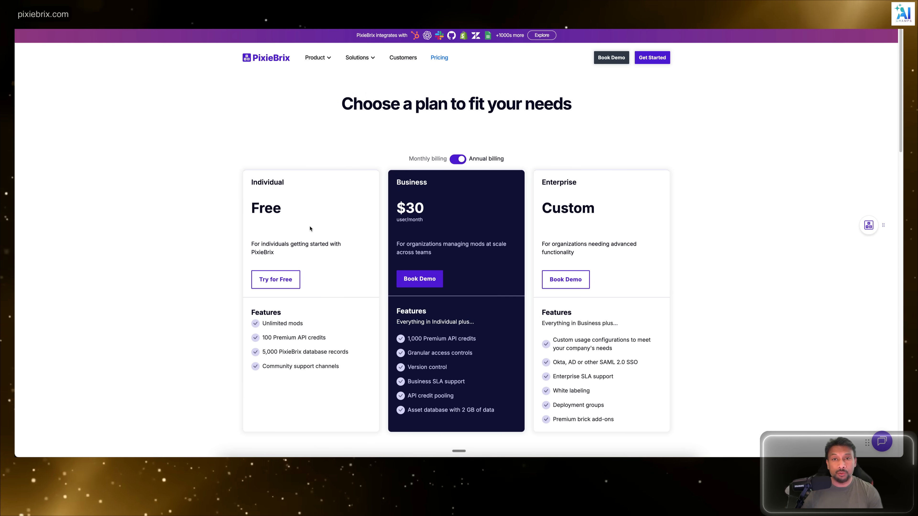